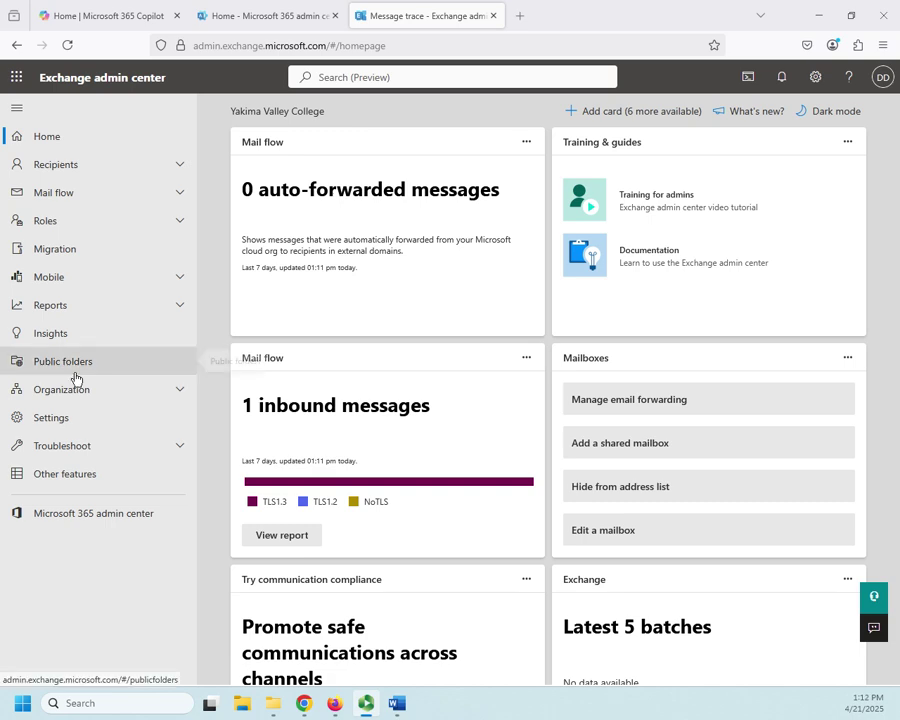
- Open the Message trace page under Mail flow in the left navigation
click(178, 193)
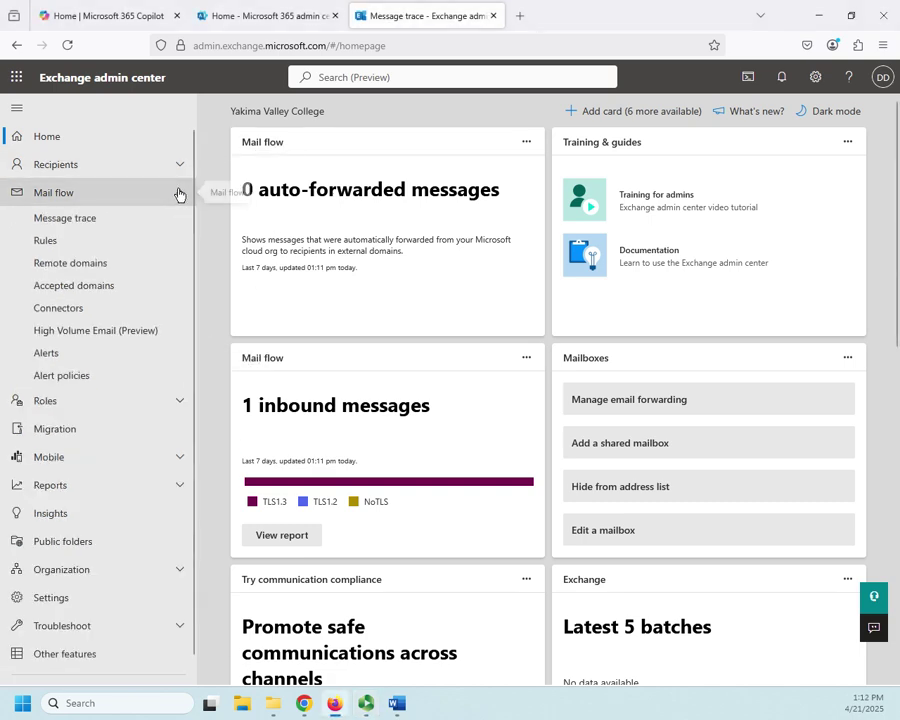
click(60, 220)
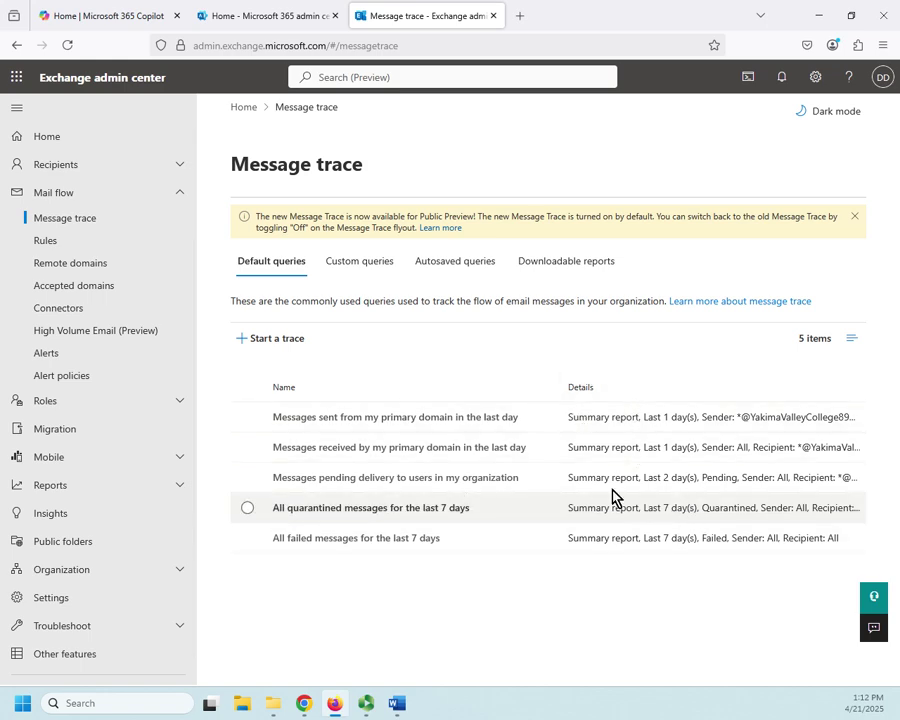
- Run the 'Messages sent from my primary domain' default query, then close its trace panel
click(272, 339)
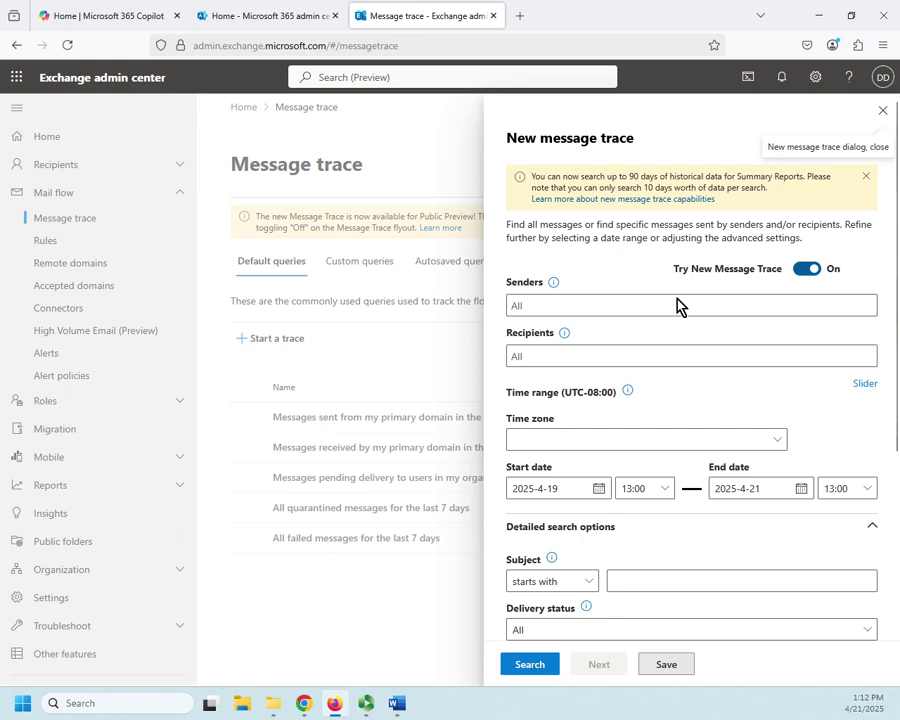
click(883, 110)
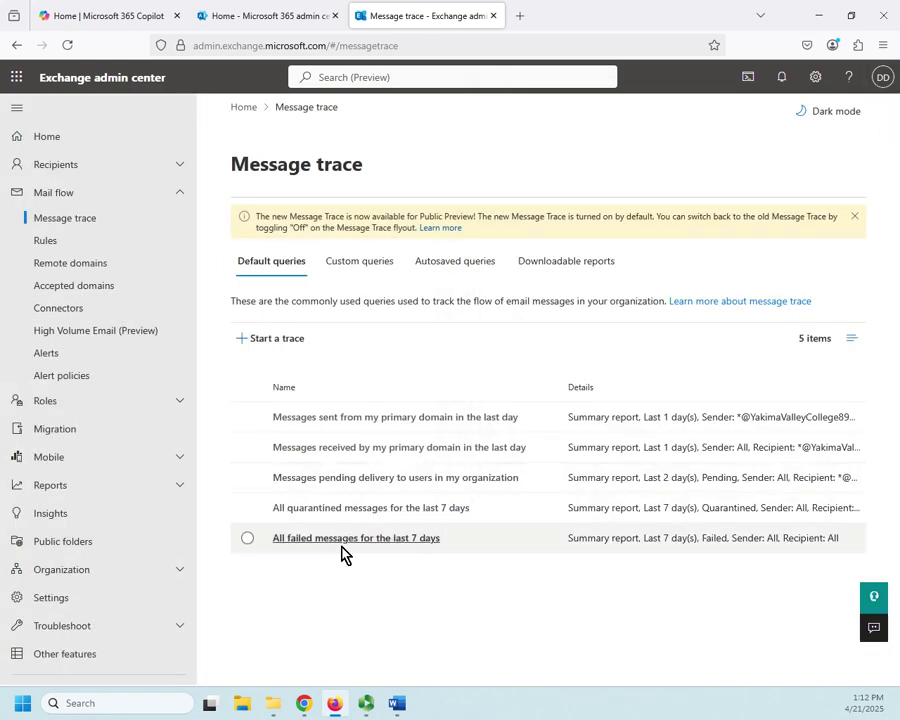
click(362, 416)
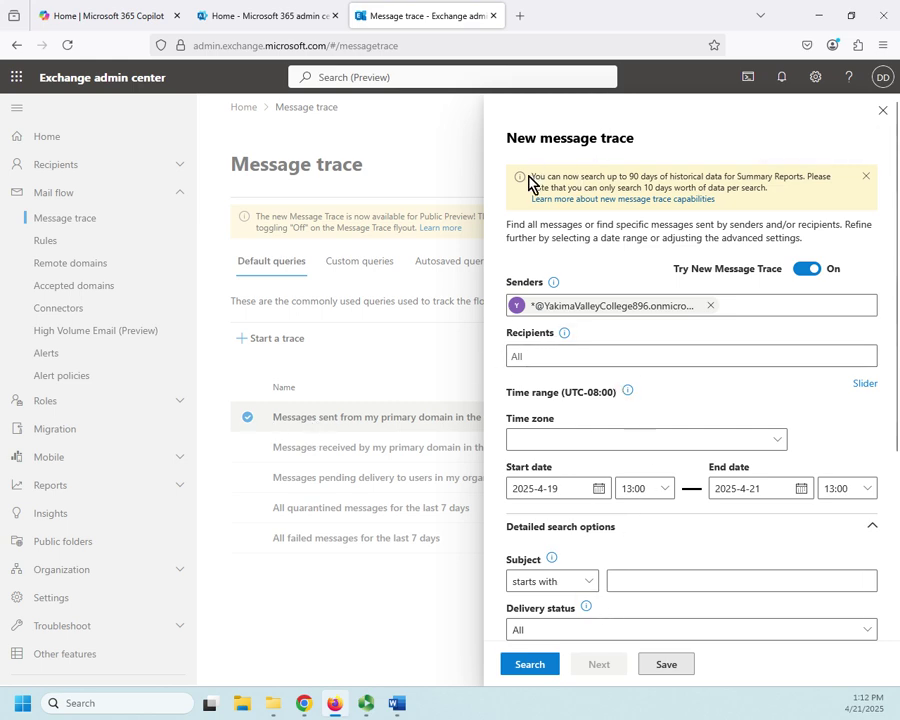
click(523, 660)
click(883, 110)
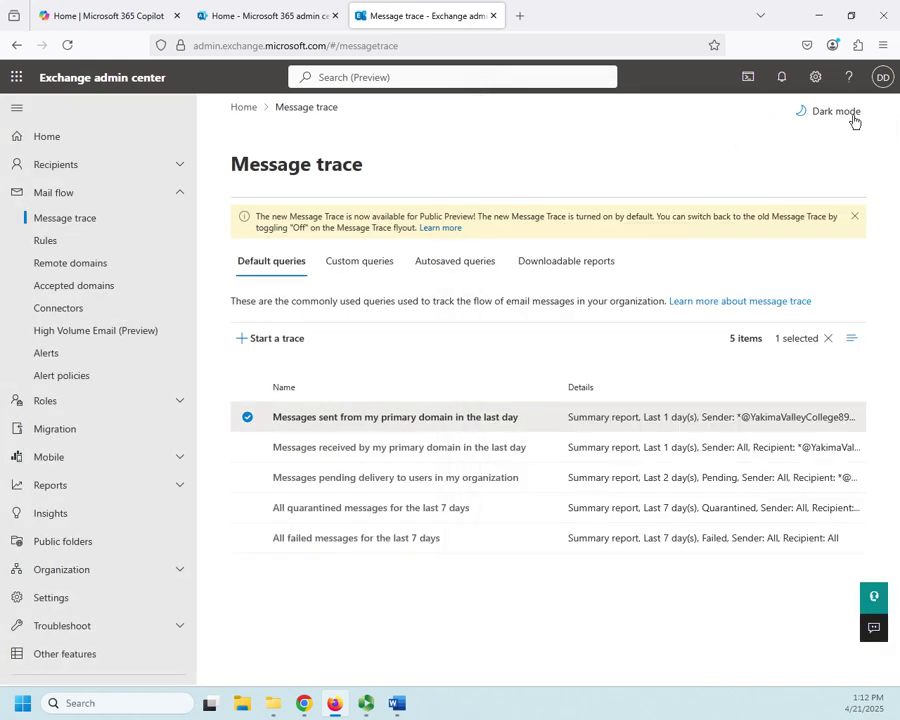
- Check the empty Custom queries and Default queries lists, then start a fresh new message trace
click(374, 267)
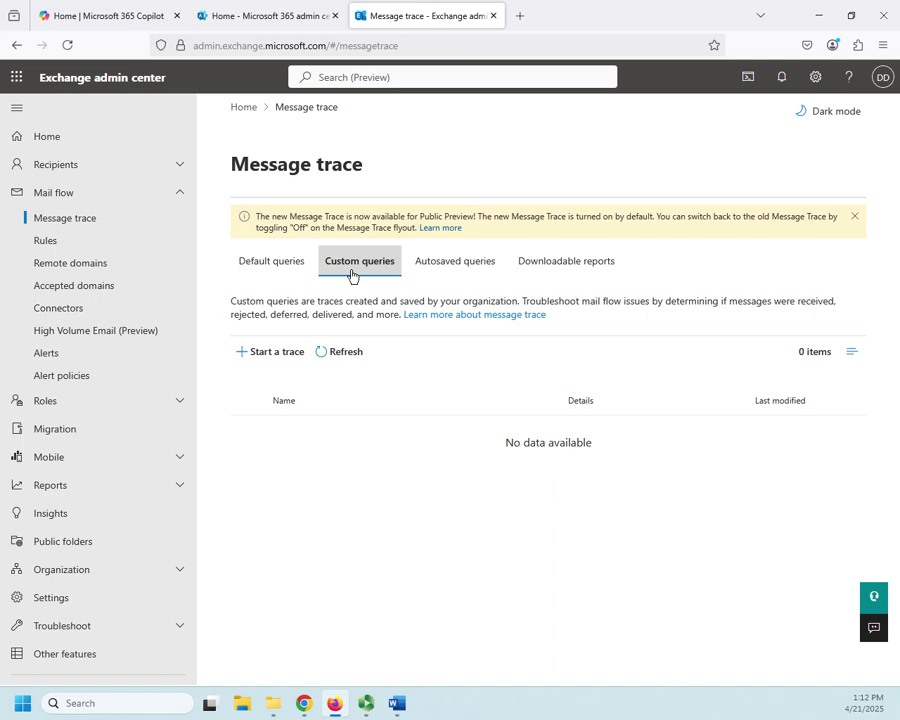
click(276, 268)
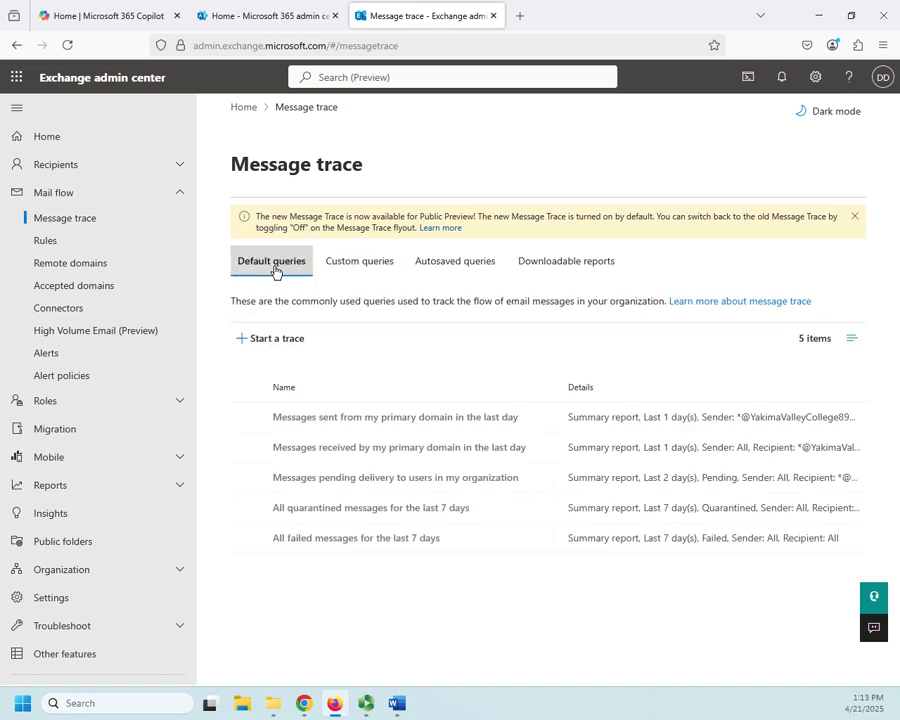
click(268, 340)
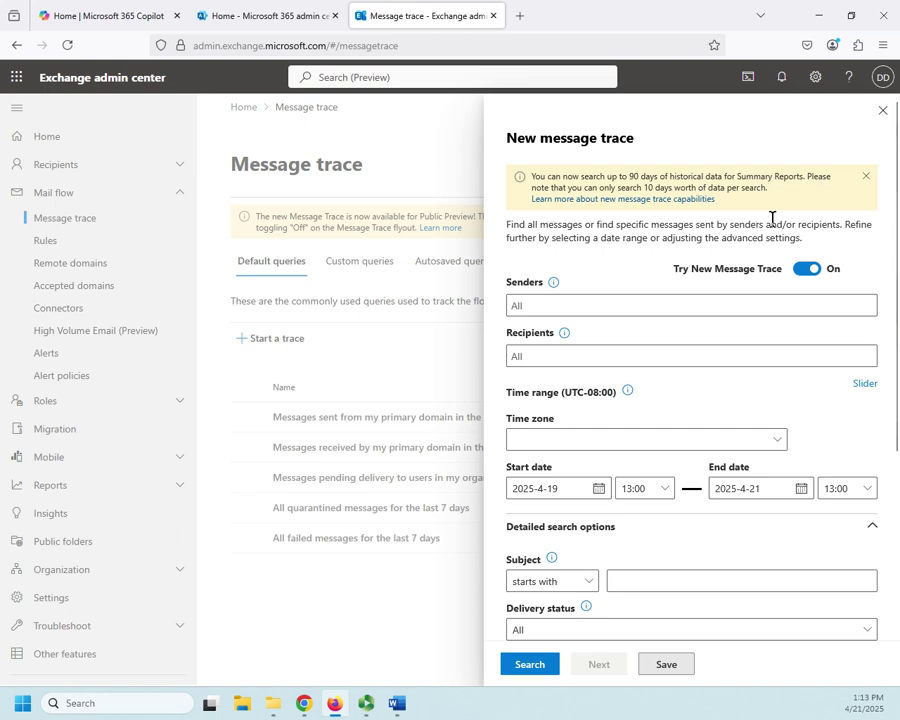
click(880, 113)
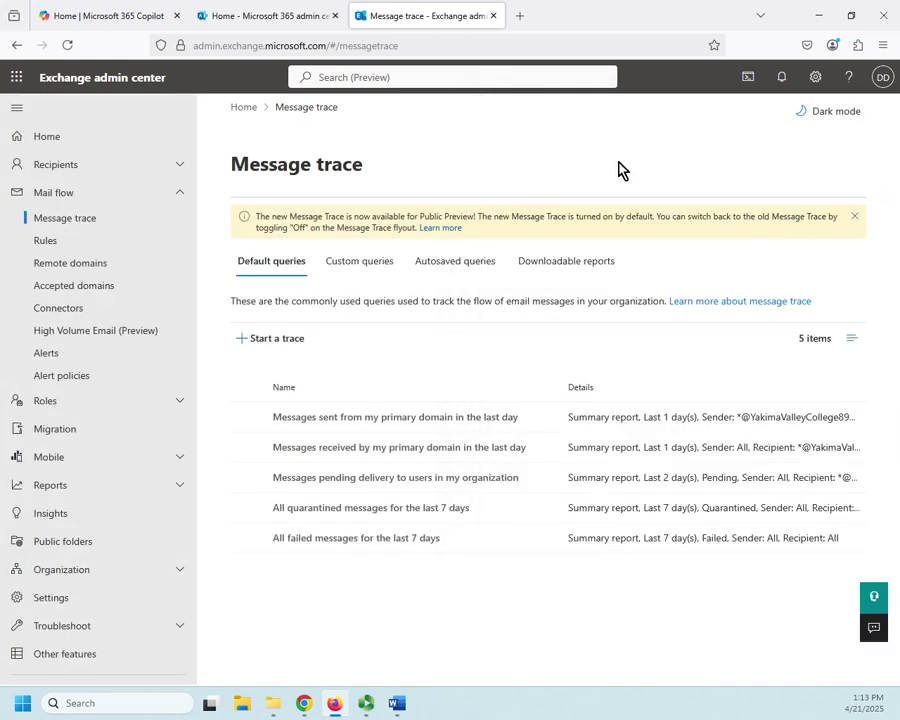
click(348, 259)
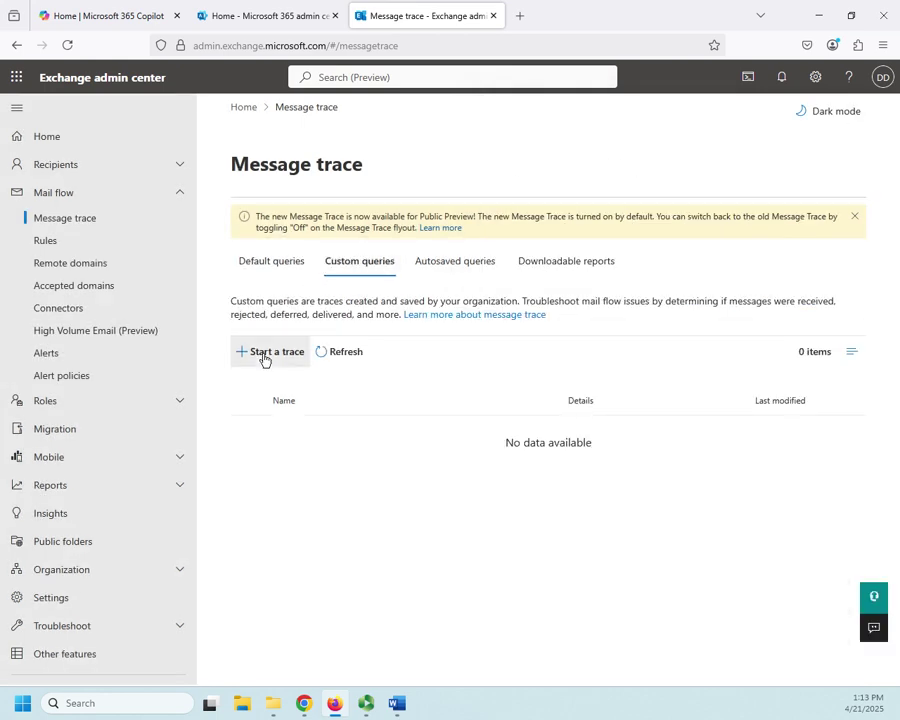
click(265, 356)
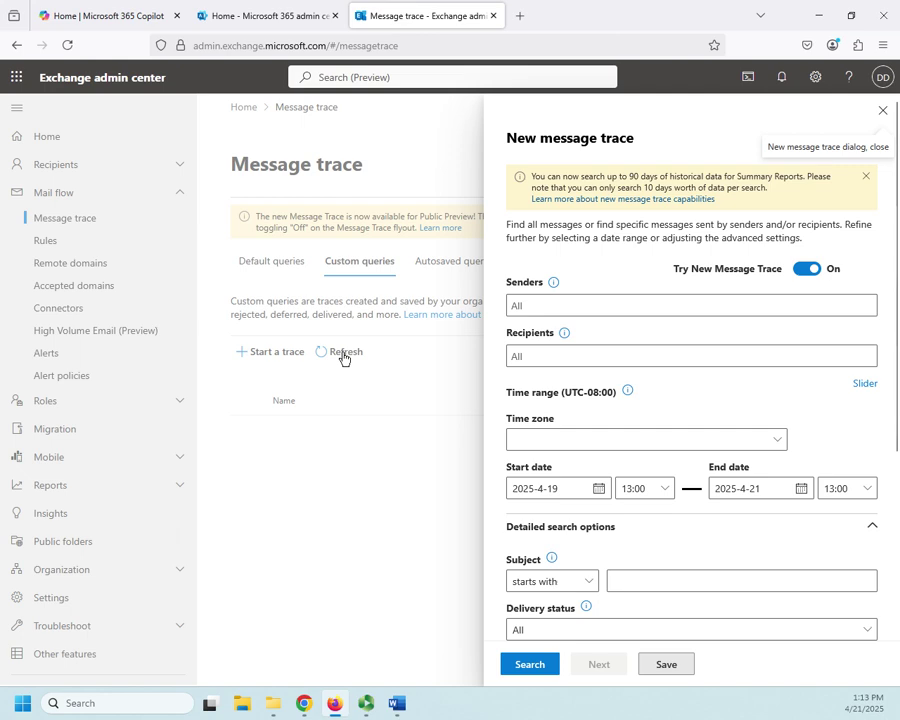
click(881, 111)
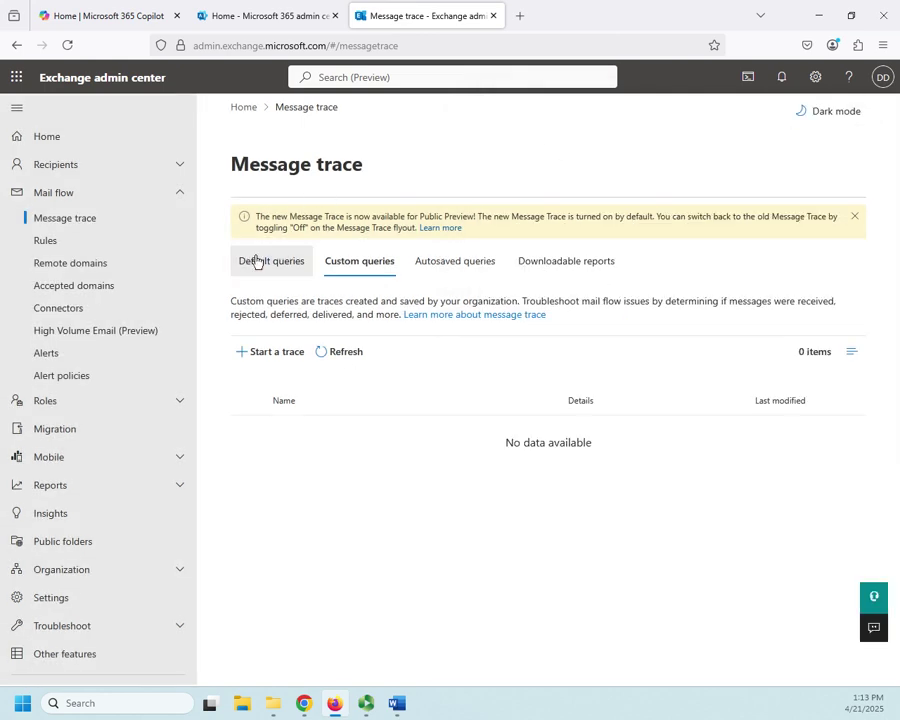
click(256, 261)
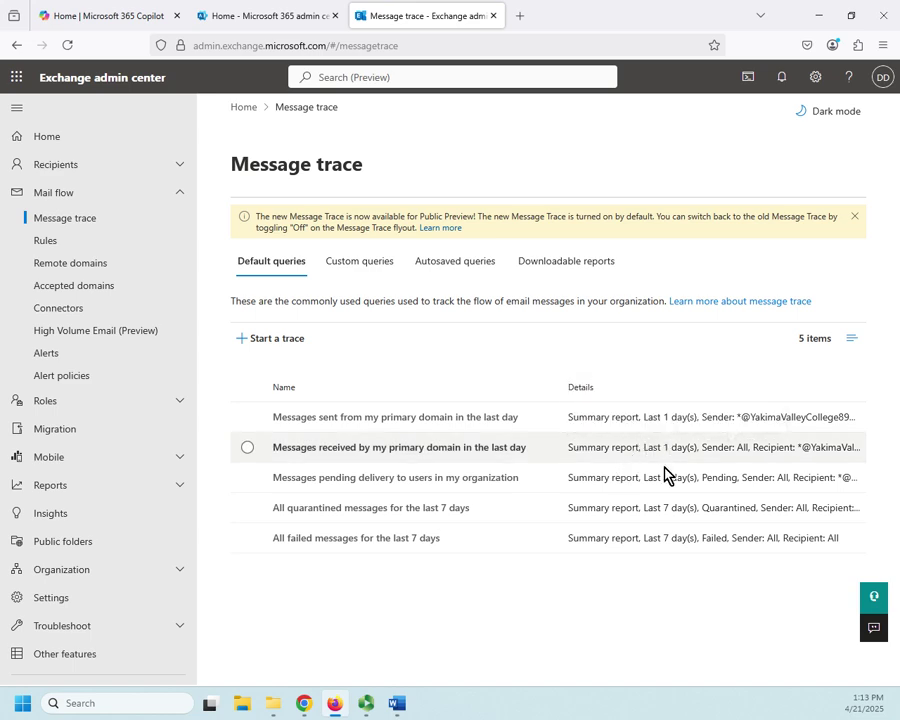
click(275, 339)
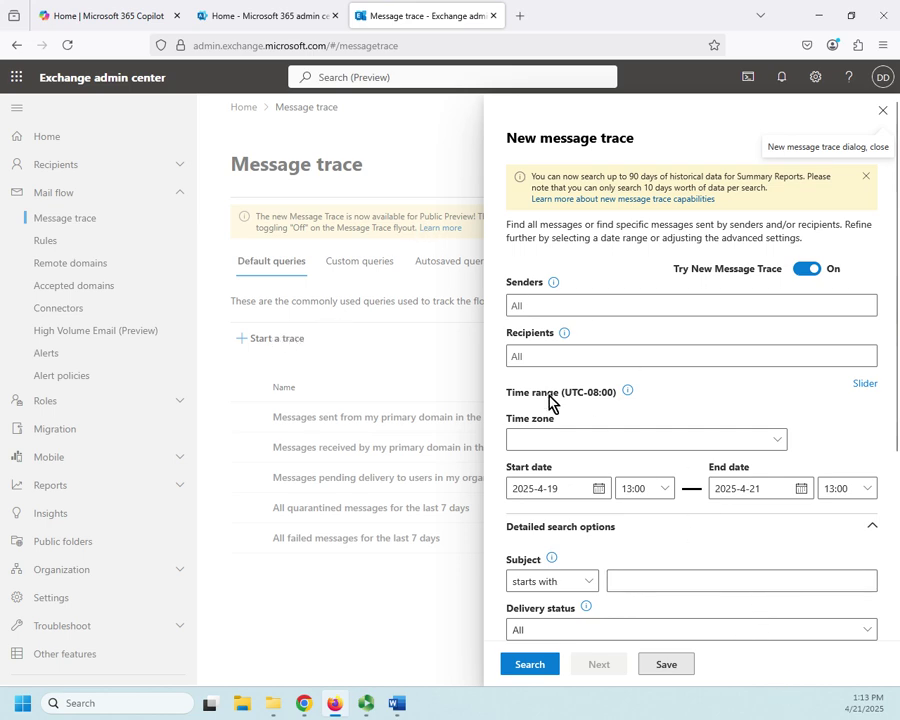
click(705, 307)
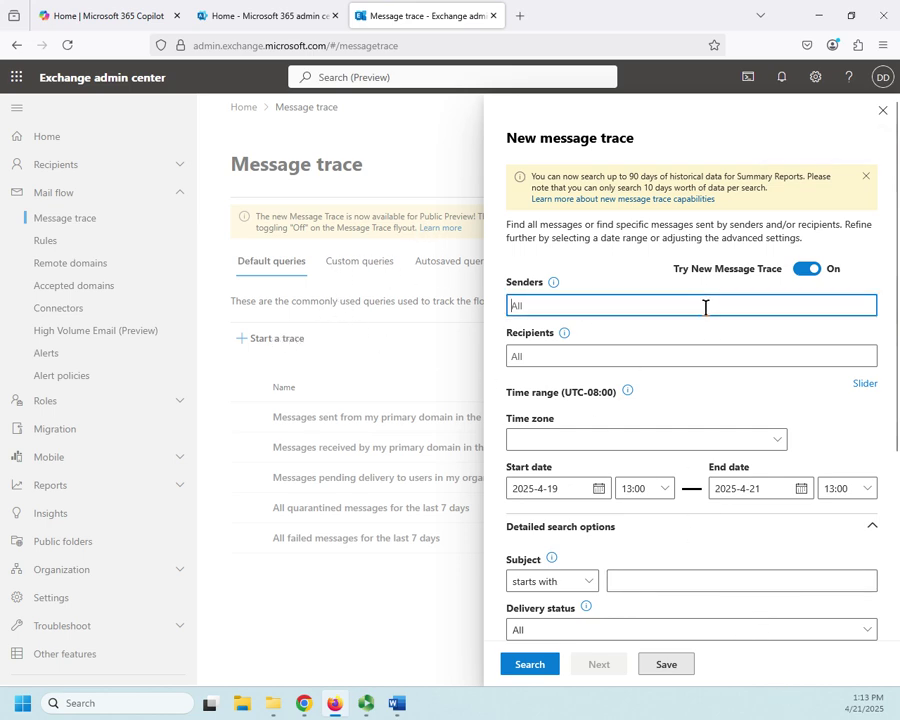
click(585, 355)
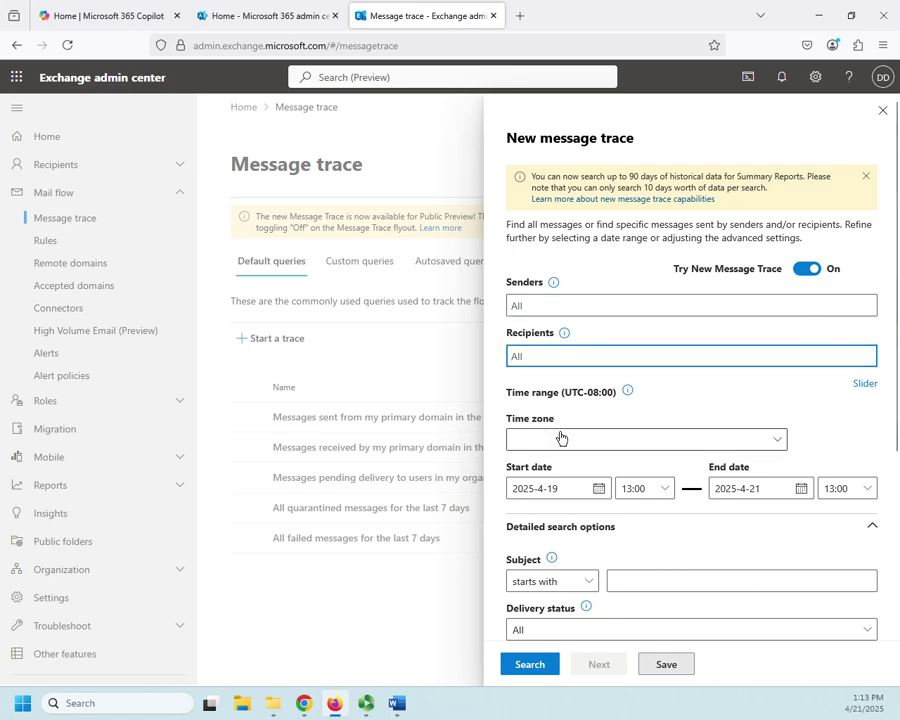
scroll(697, 543, down, 3)
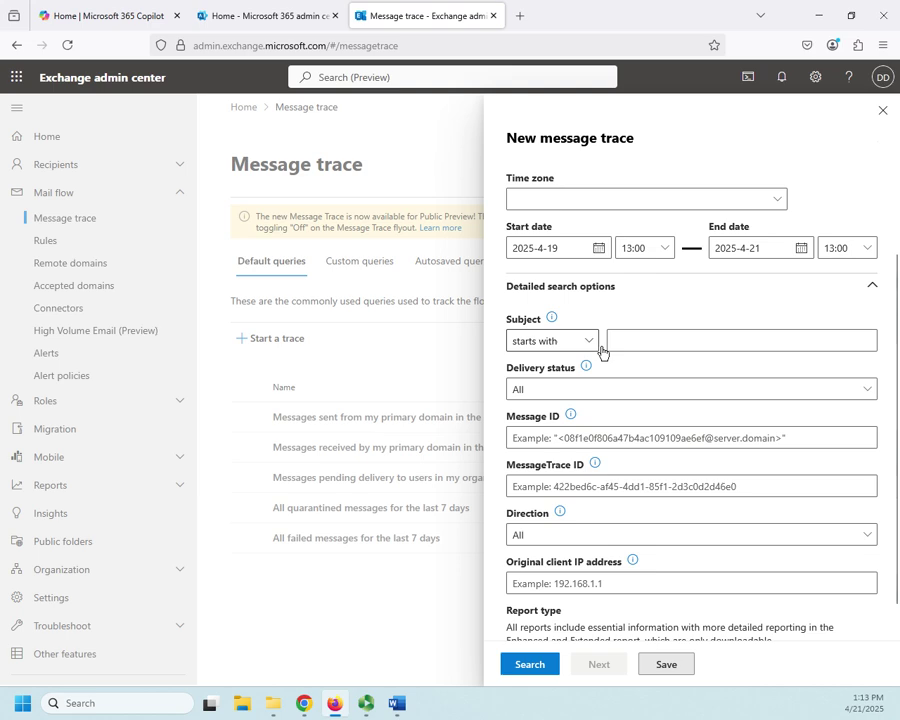
click(869, 394)
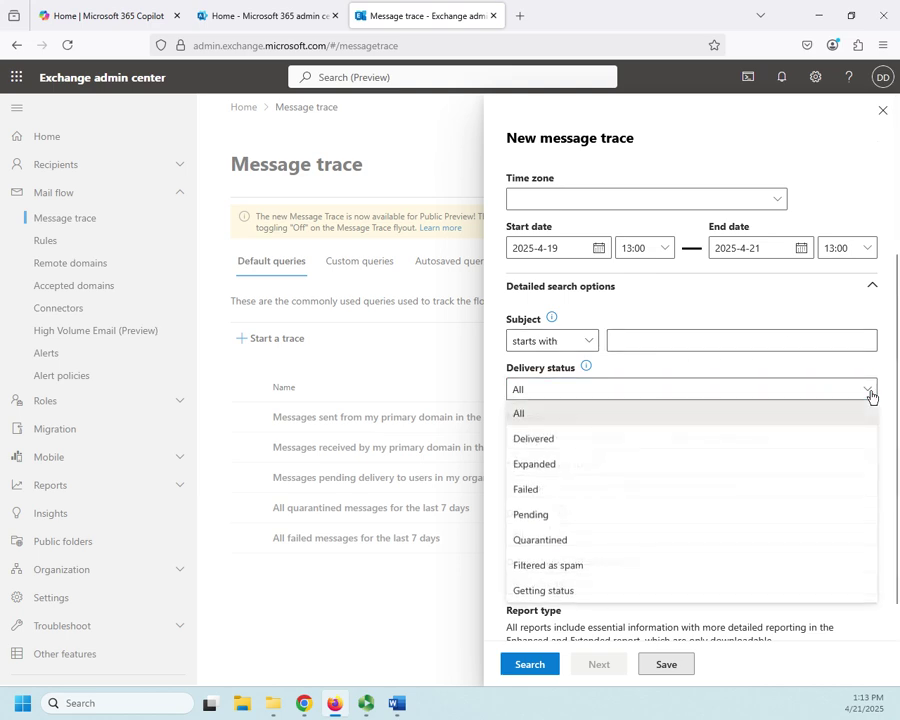
click(833, 423)
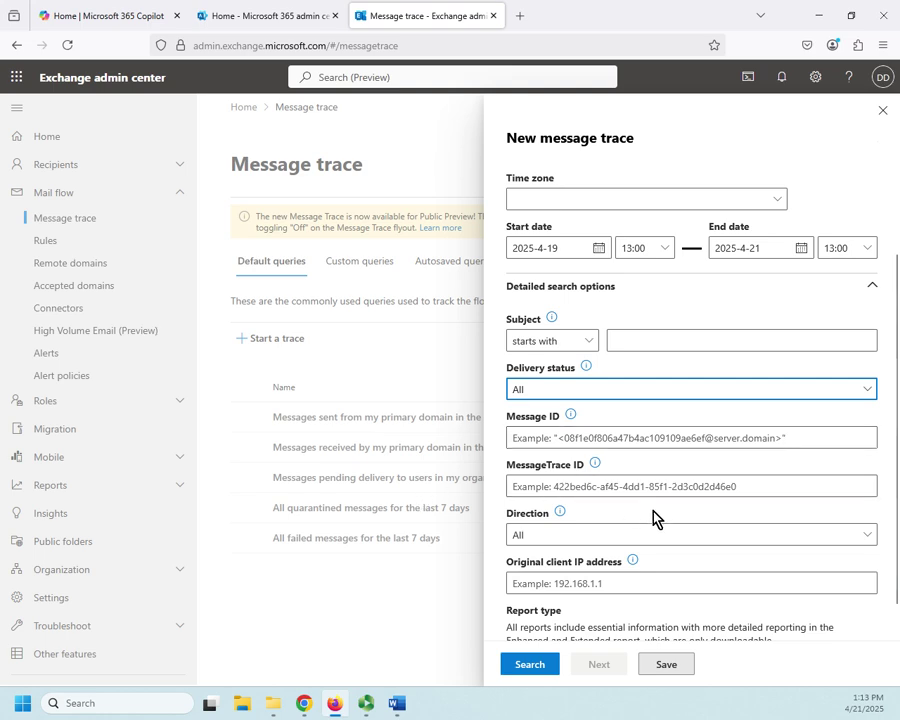
scroll(653, 520, down, 2)
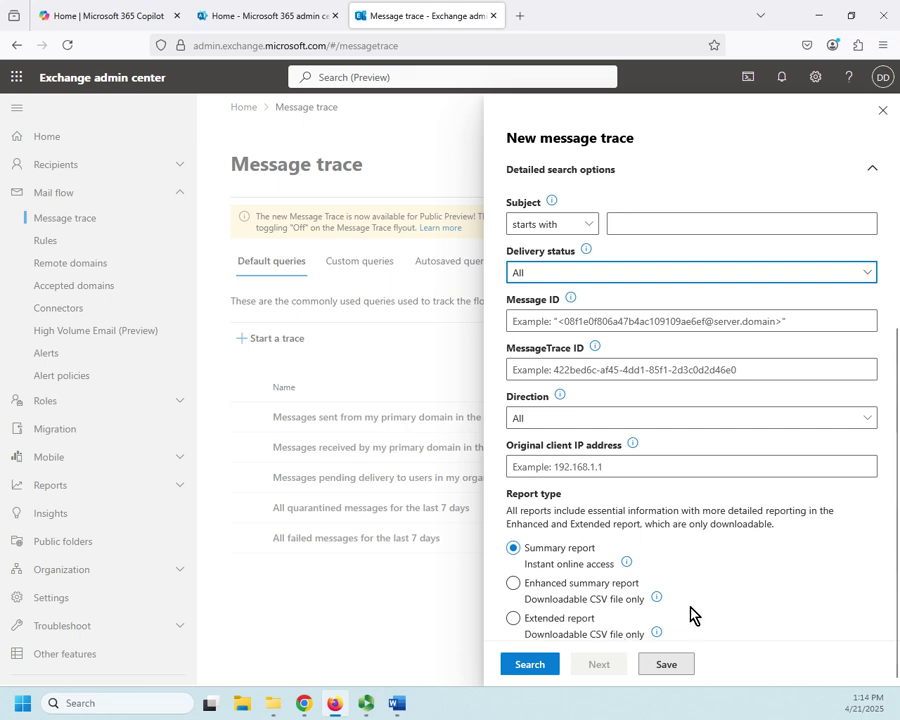
scroll(690, 614, up, 4)
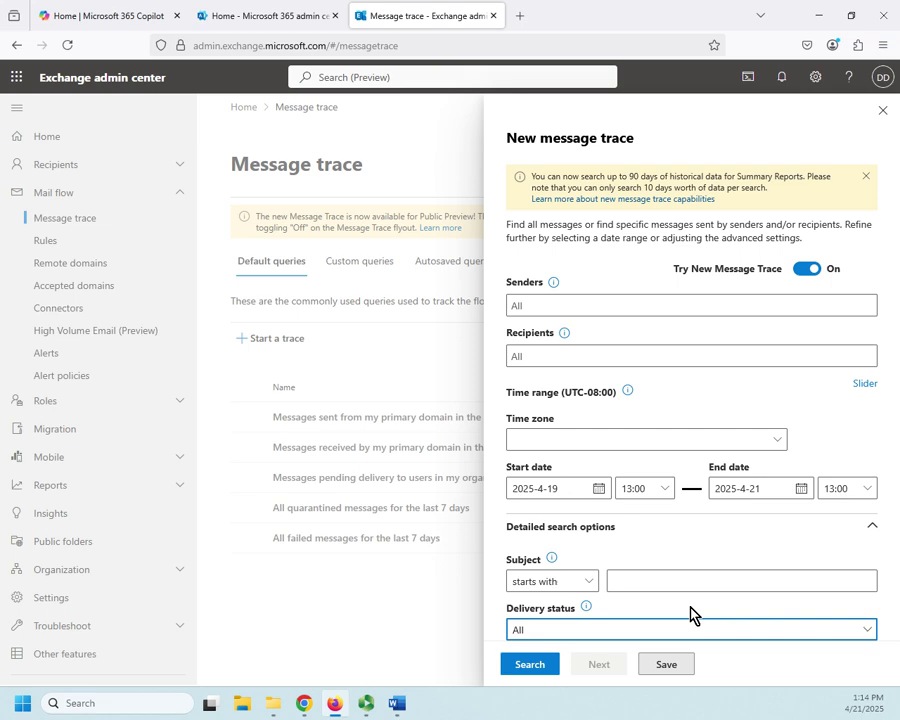
- Add the external recipient's e-mail address as the trace's recipient filter
click(615, 352)
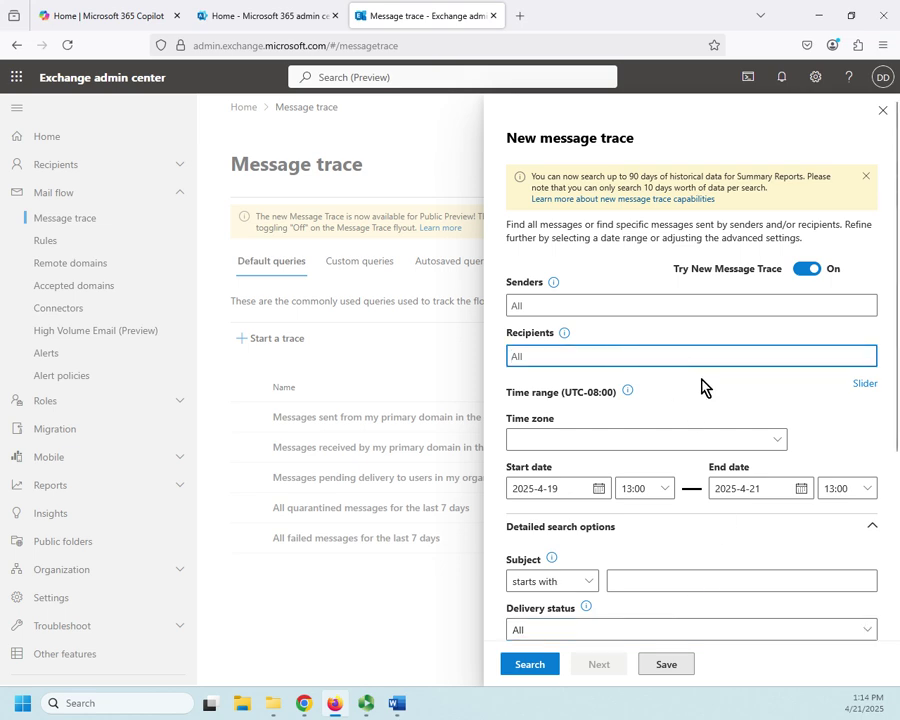
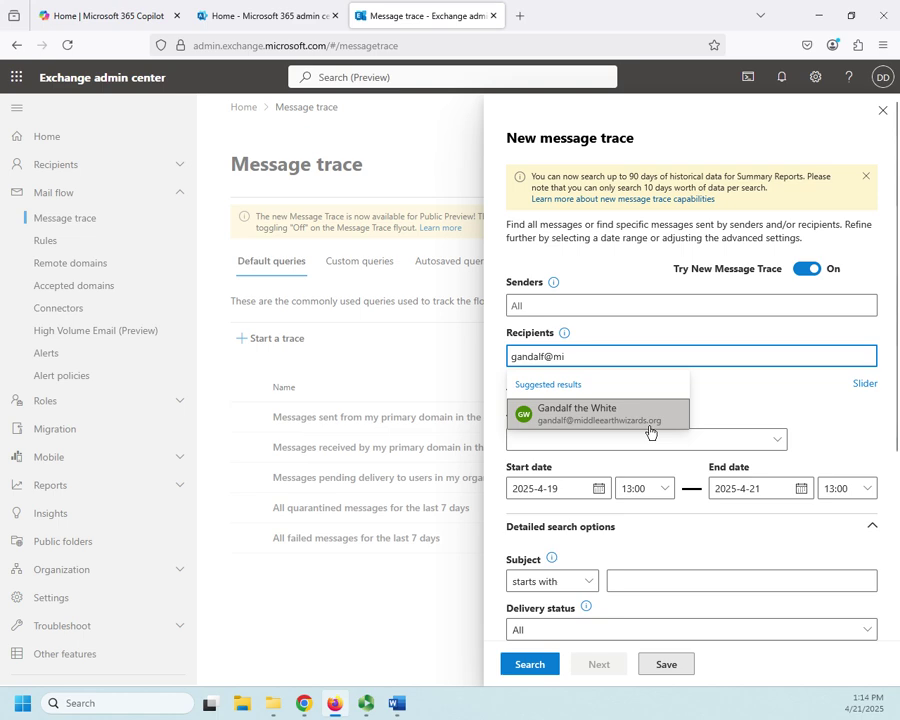
click(645, 424)
- Add the suggested college user's address as the trace's sender filter
click(572, 308)
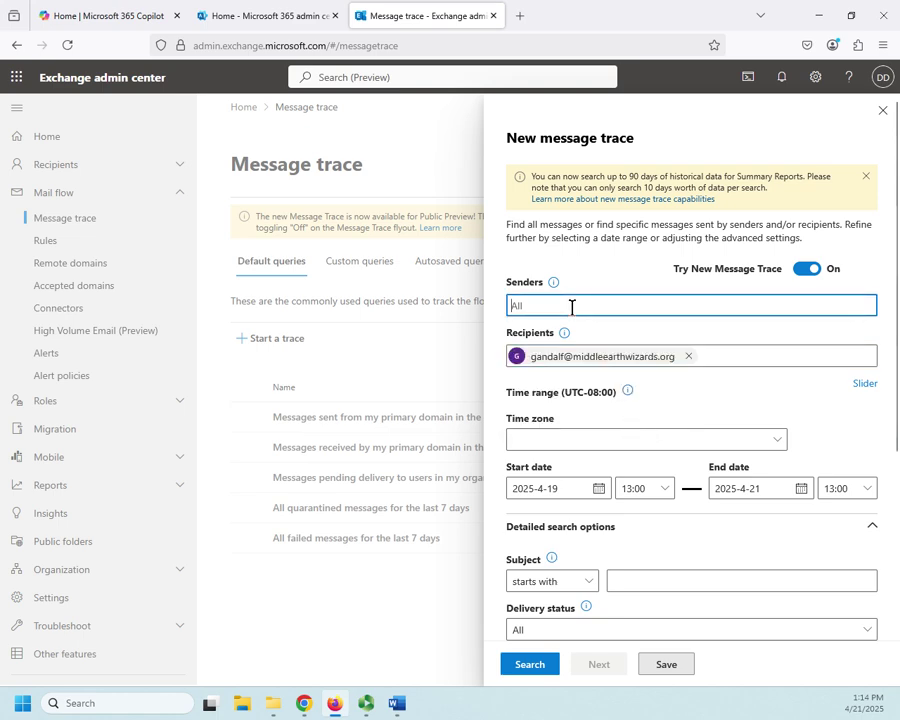
text(fro)
key(BackSpace)
key(BackSpace)
key(BackSpace)
text(bib)
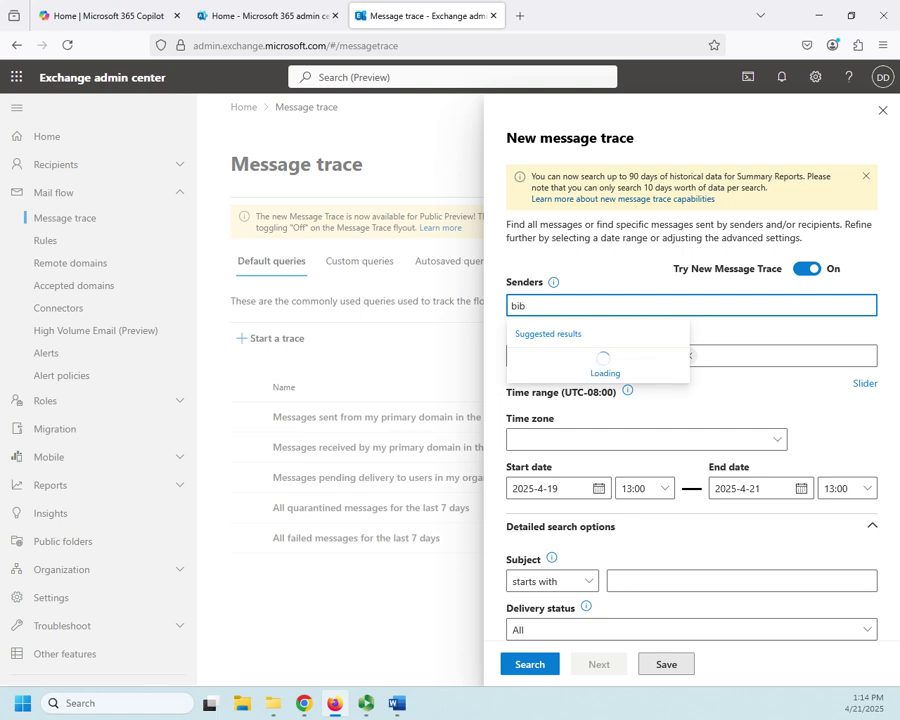
key(BackSpace)
text(lbo)
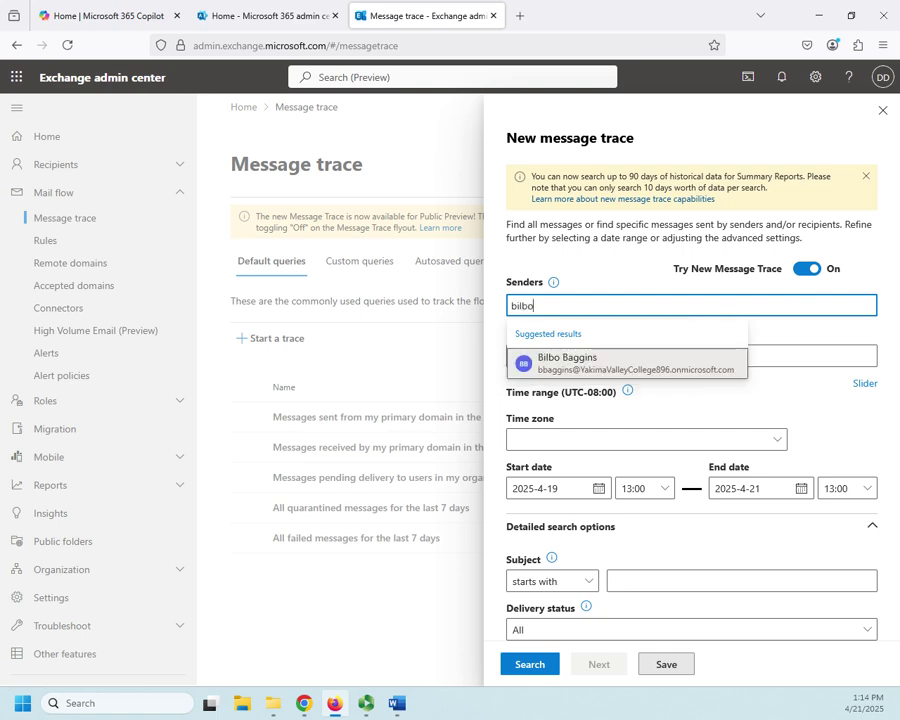
click(612, 368)
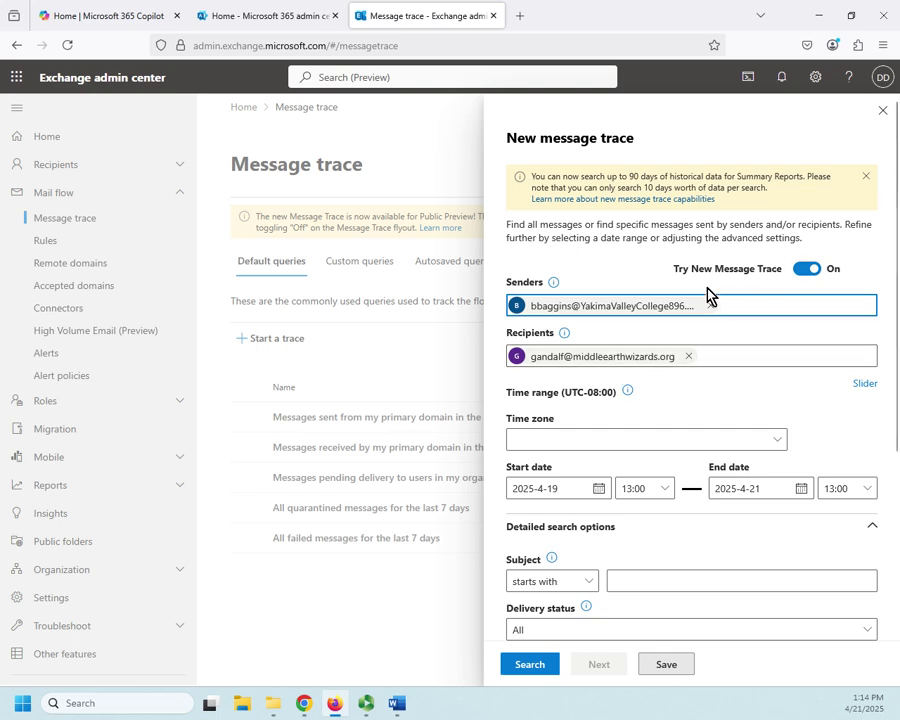
- Filter the trace on subjects that contain 'farewell party'
scroll(650, 520, down, 2)
click(667, 501)
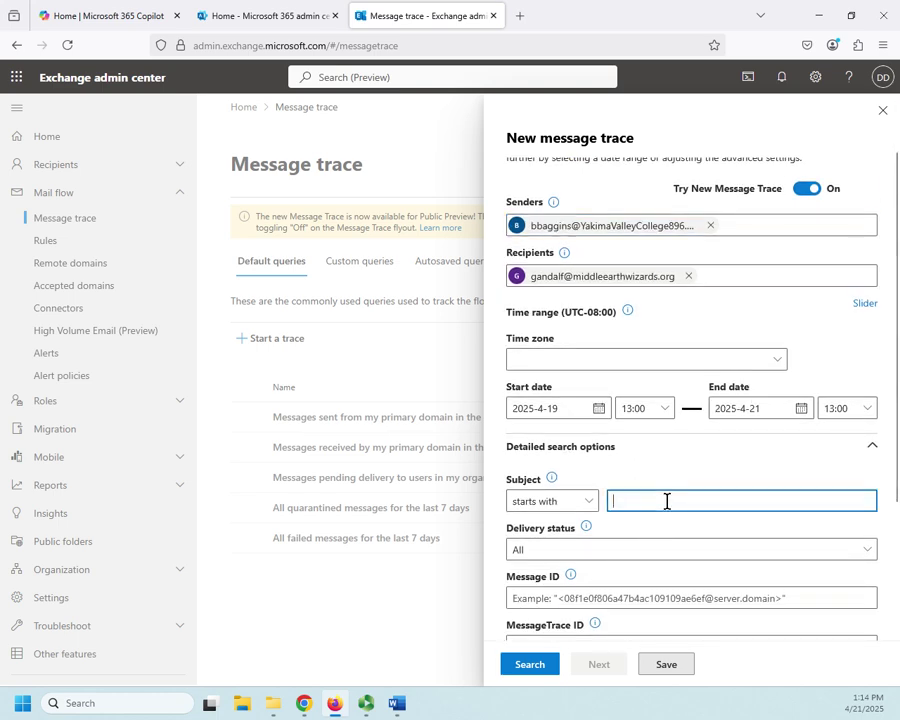
text(f)
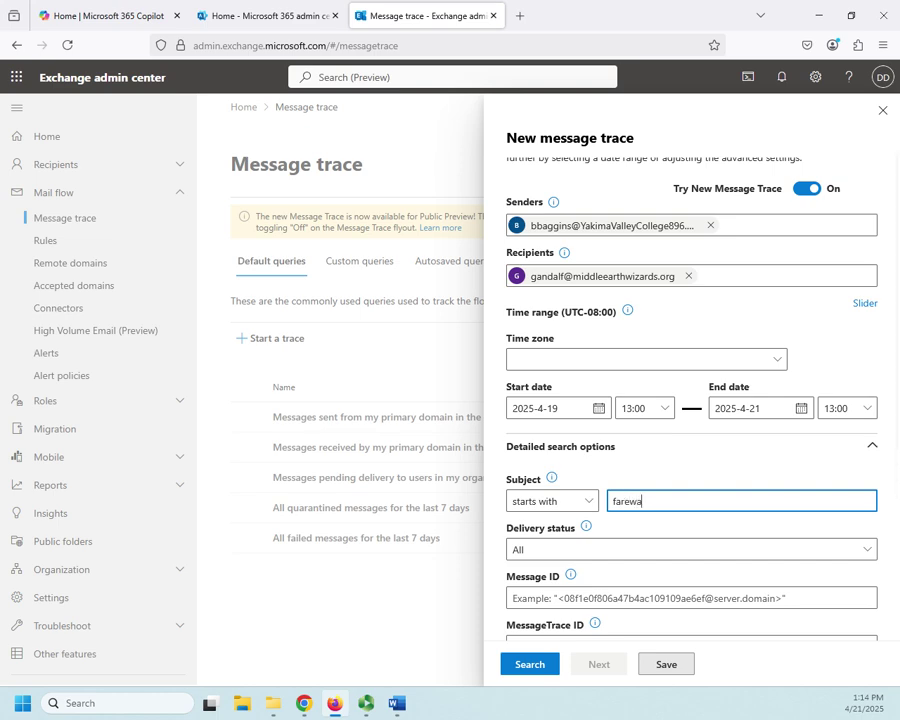
text(arewell party)
click(587, 501)
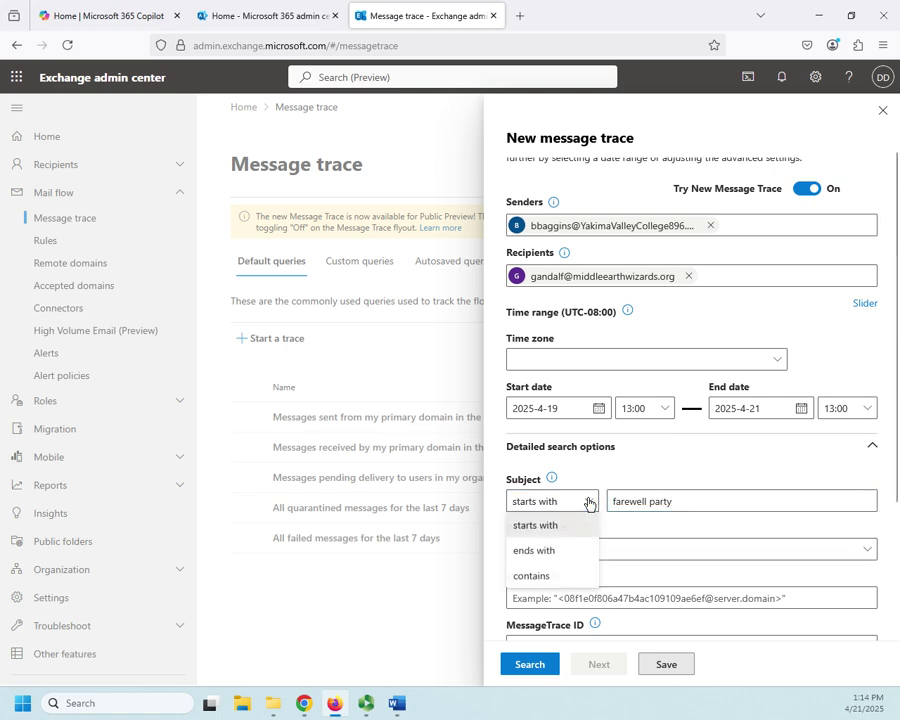
click(531, 577)
- Try Outbound and Inbound message directions, then leave direction at All
scroll(765, 493, down, 1)
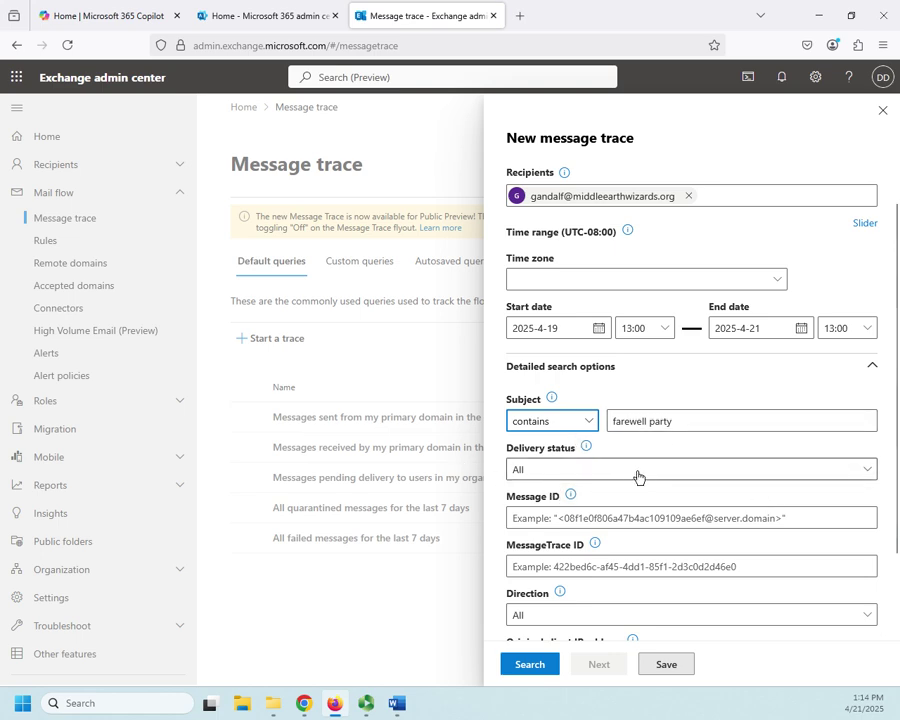
scroll(729, 518, down, 3)
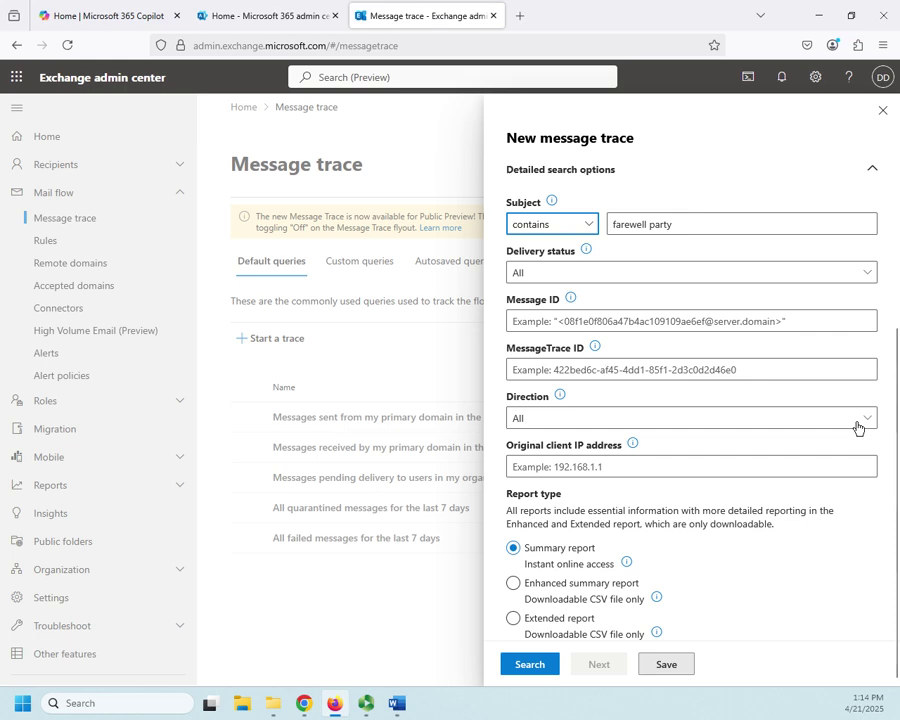
click(841, 424)
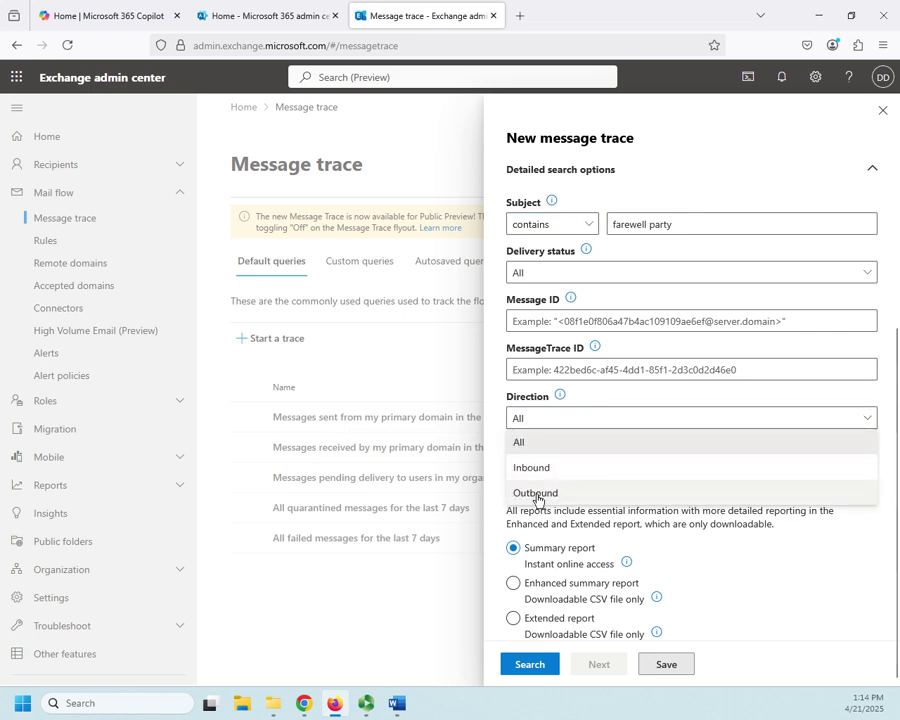
click(537, 495)
click(848, 418)
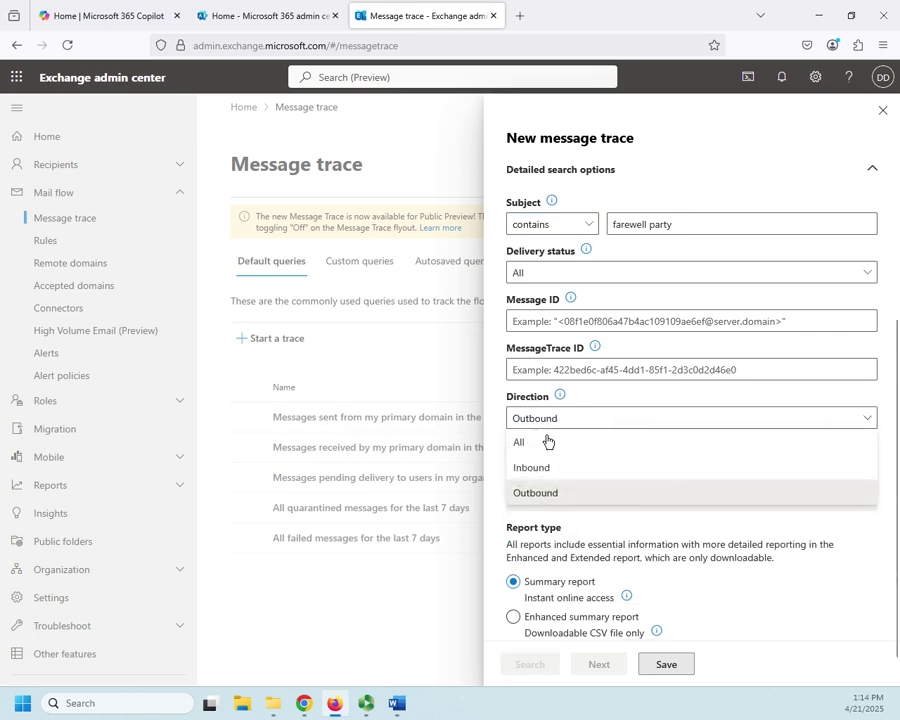
click(565, 468)
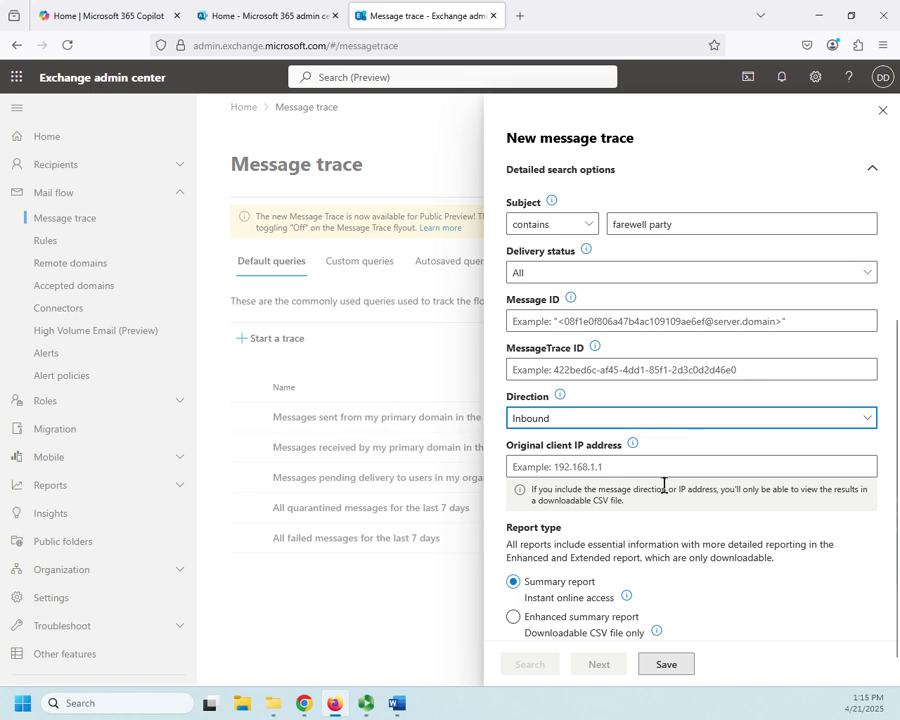
click(866, 418)
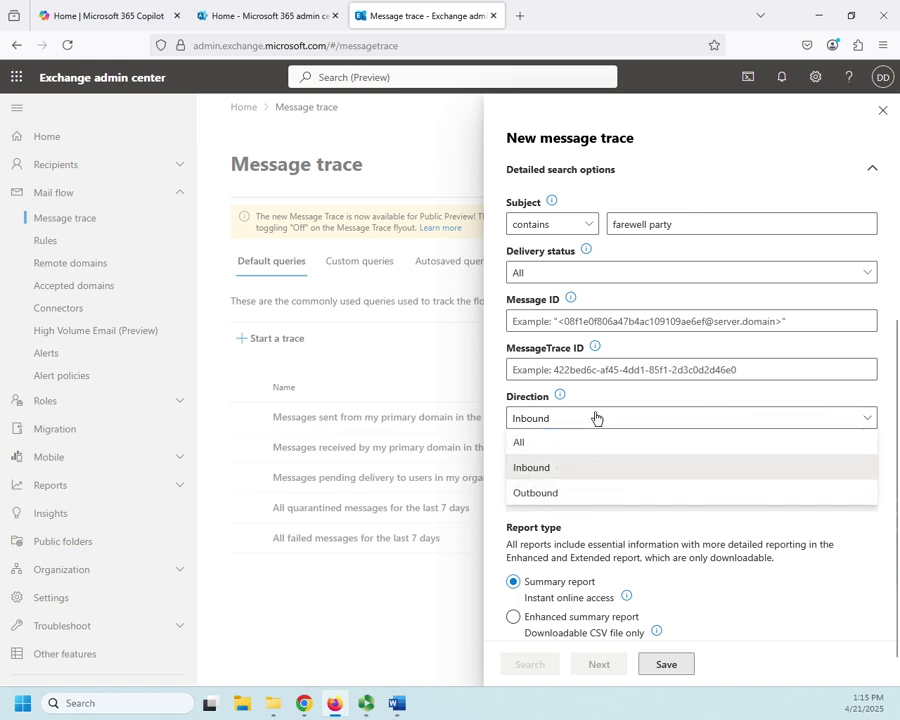
click(530, 441)
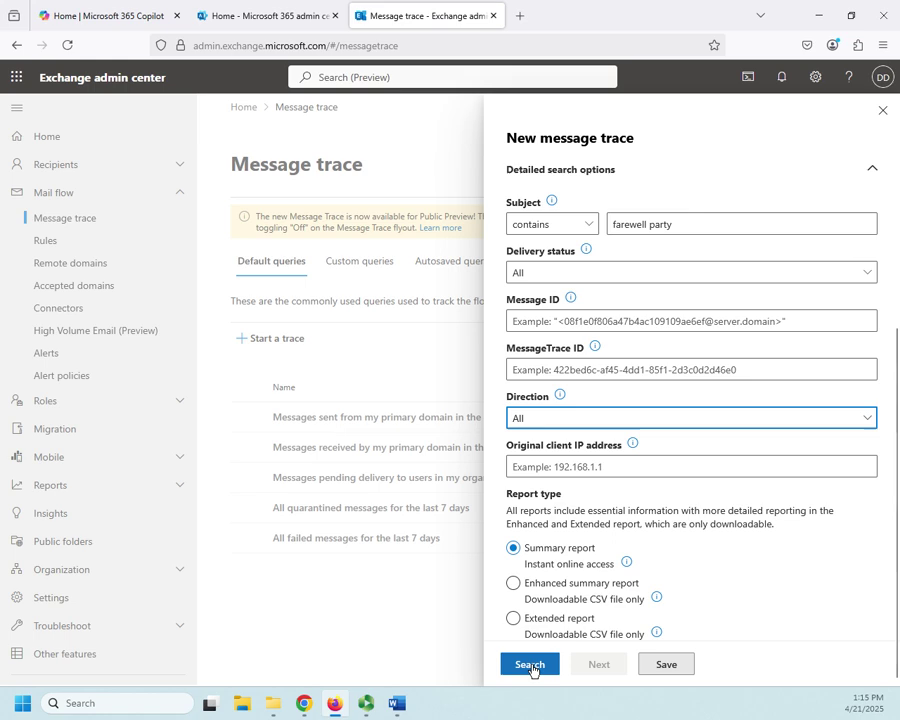
- Save the trace as a custom query named 'Farewell Party Tracking' and dismiss the confirmation
click(660, 668)
click(701, 556)
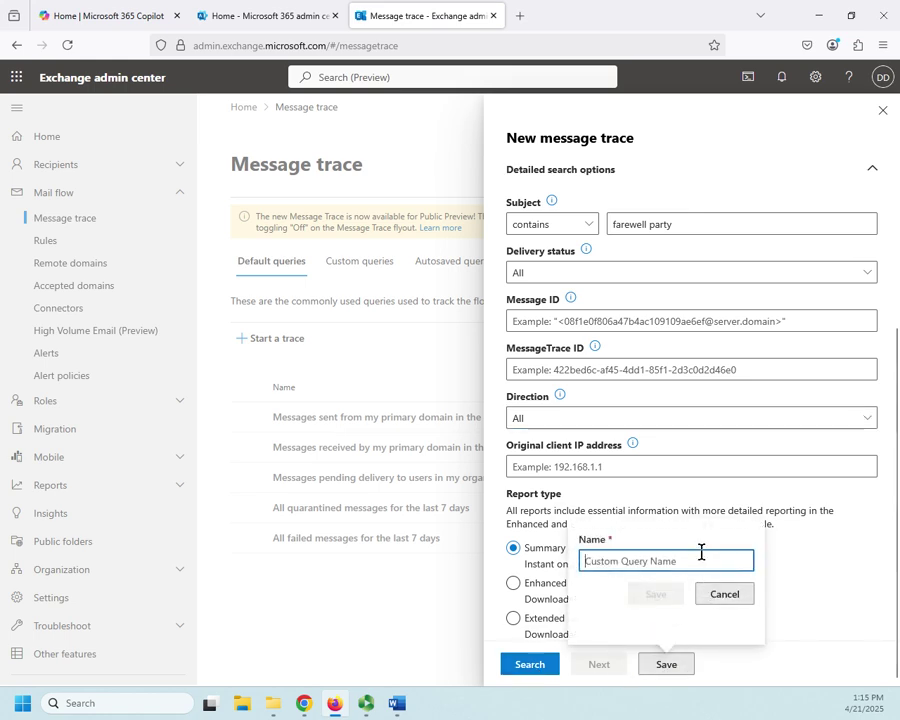
text(Fa)
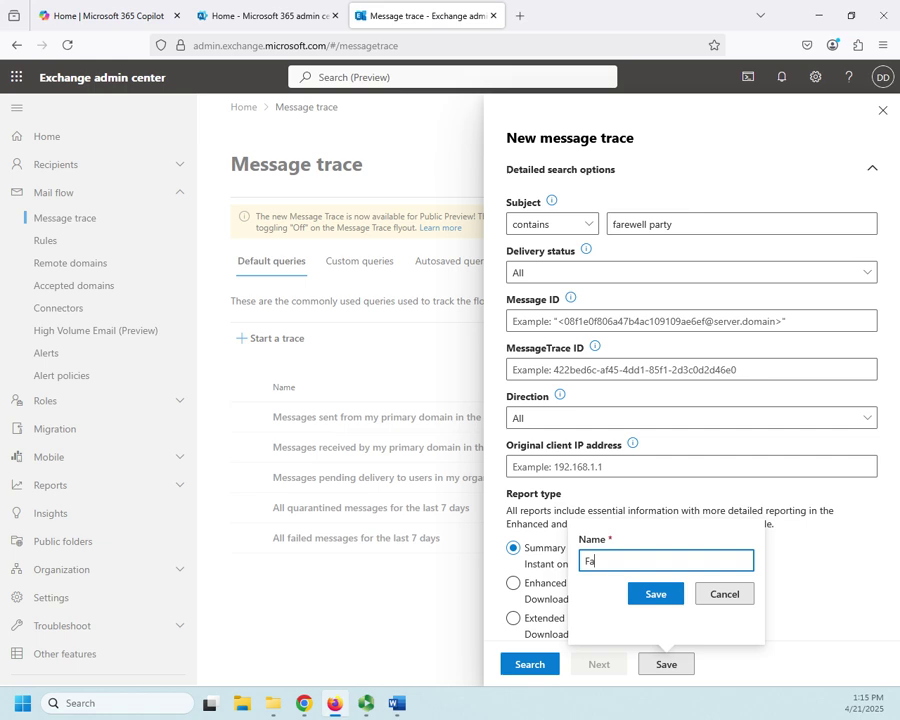
text(rewell Party Tracking)
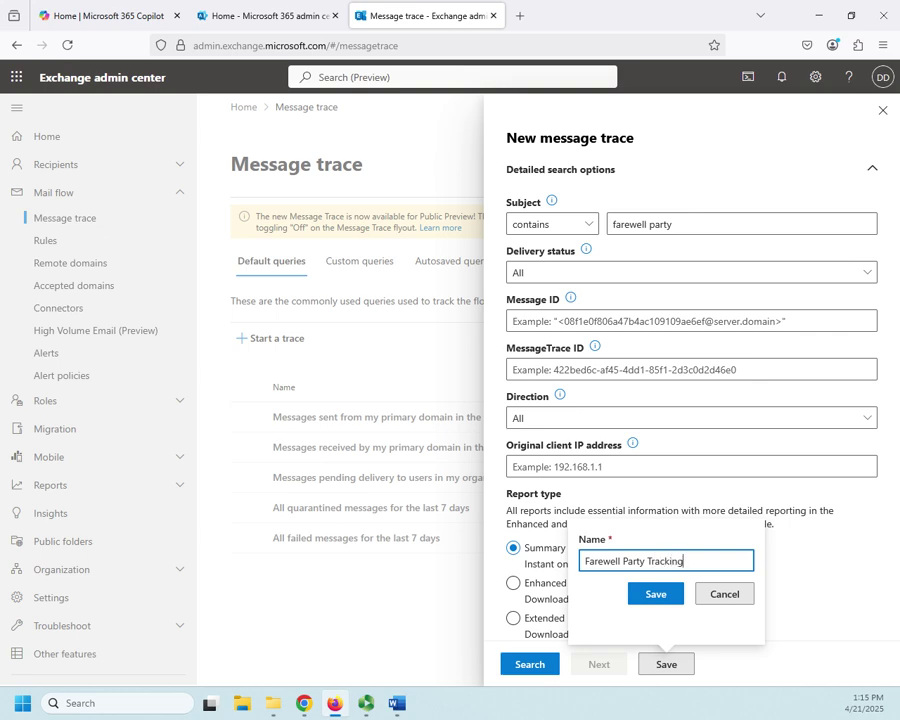
click(659, 595)
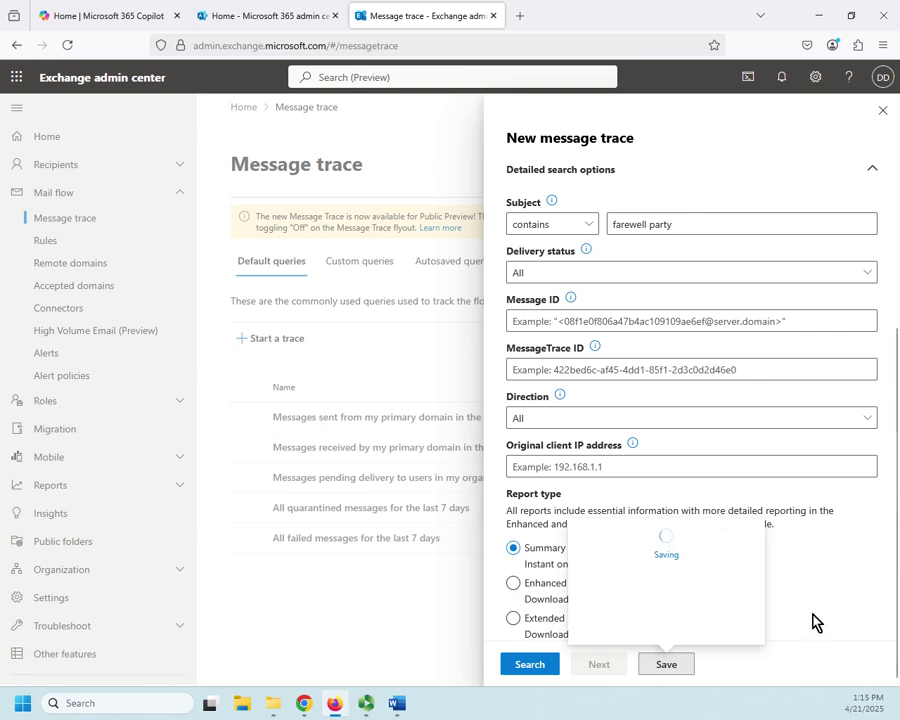
click(716, 562)
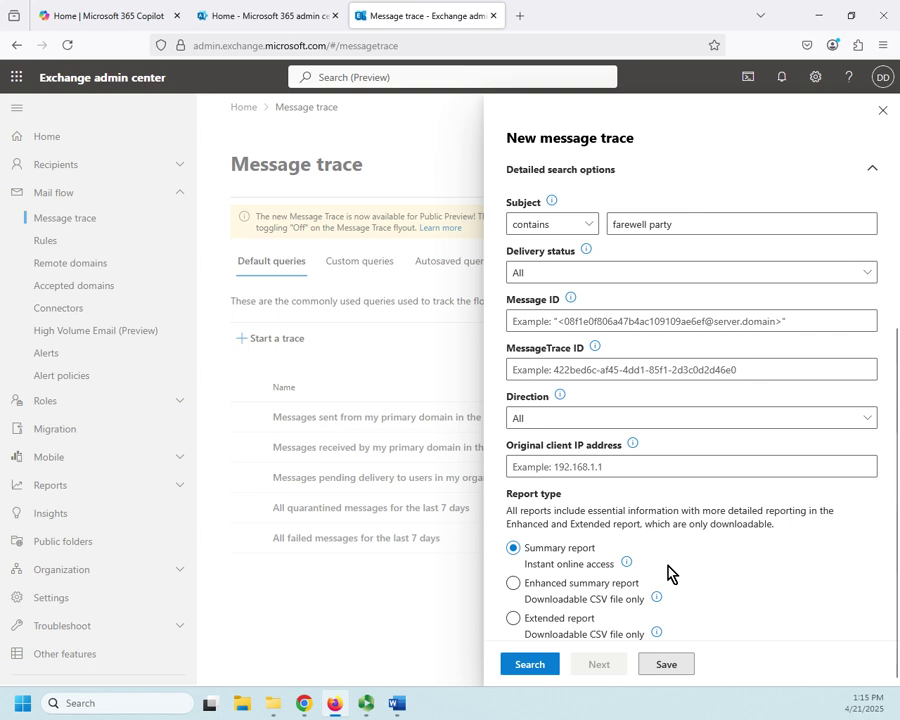
- Reopen the saved 'Farewell Party Tracking' query from the Custom queries list
click(883, 110)
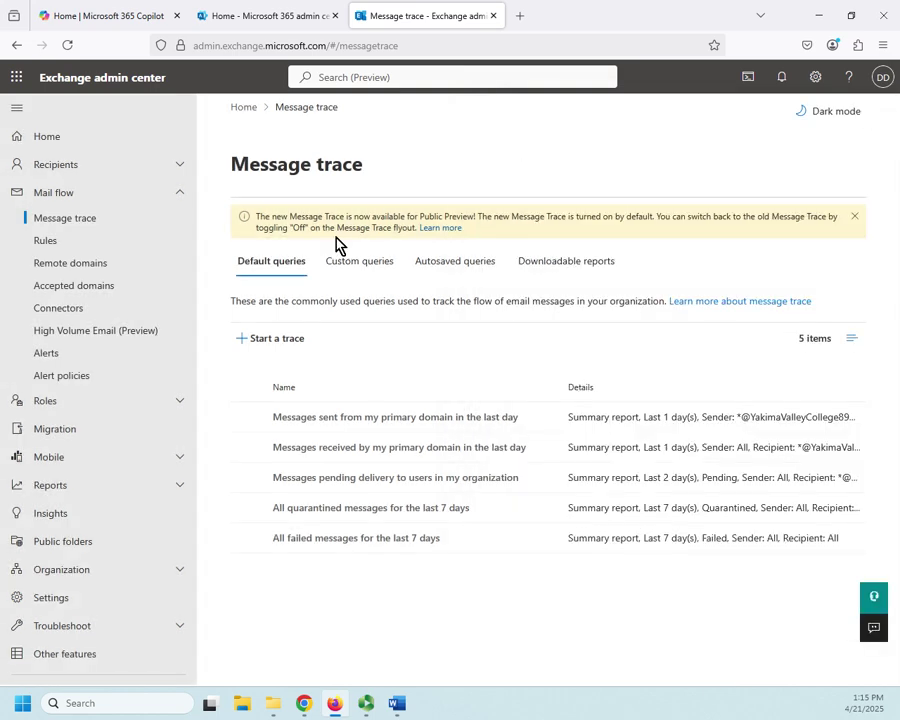
click(343, 264)
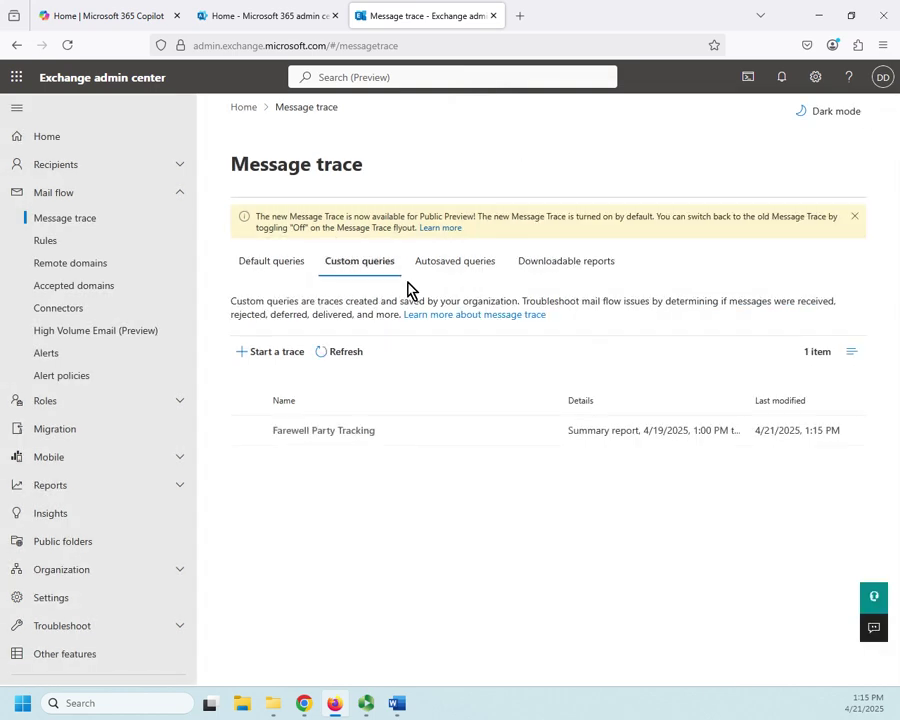
click(337, 432)
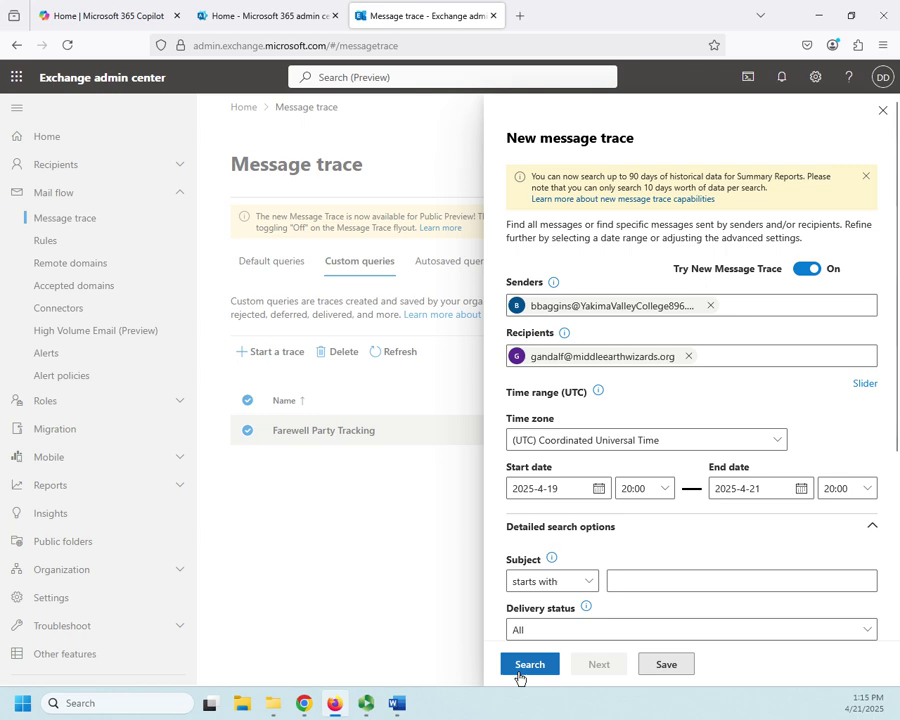
click(528, 669)
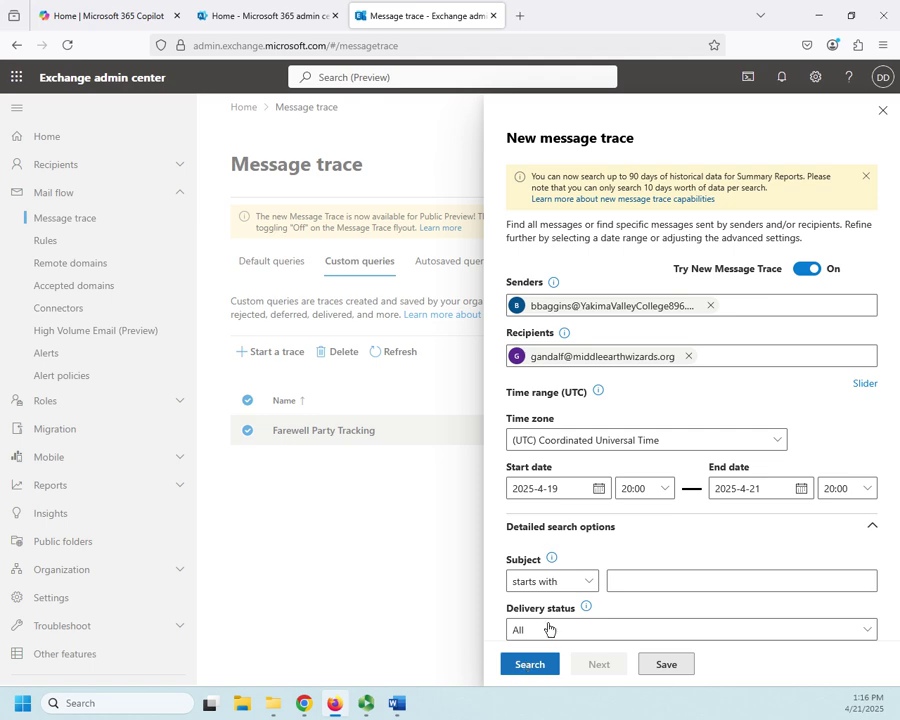
- Clear the recipient and sender filters from the reopened query
click(688, 356)
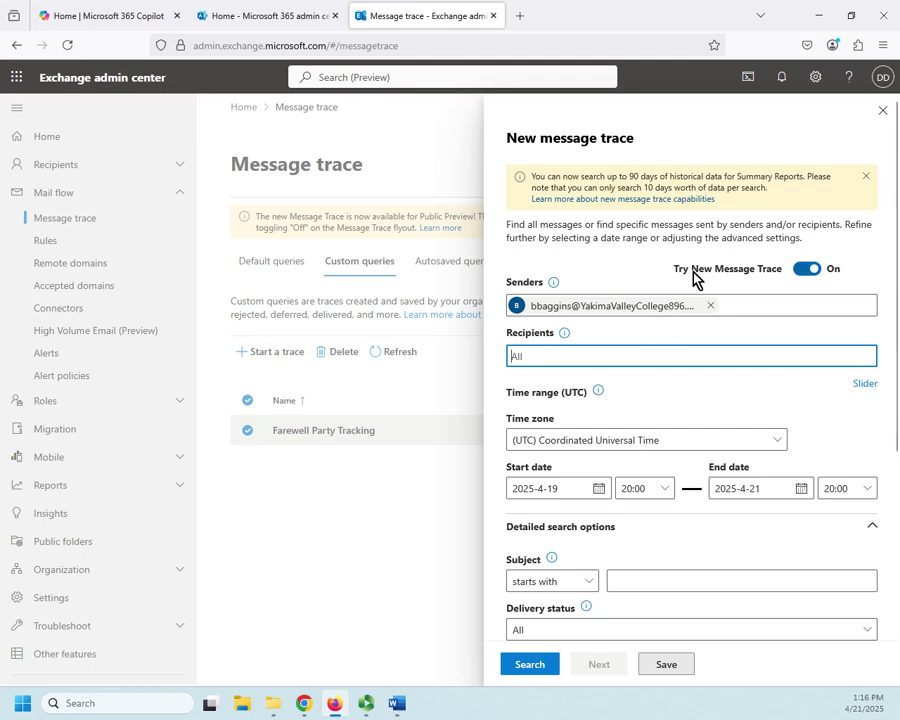
click(710, 305)
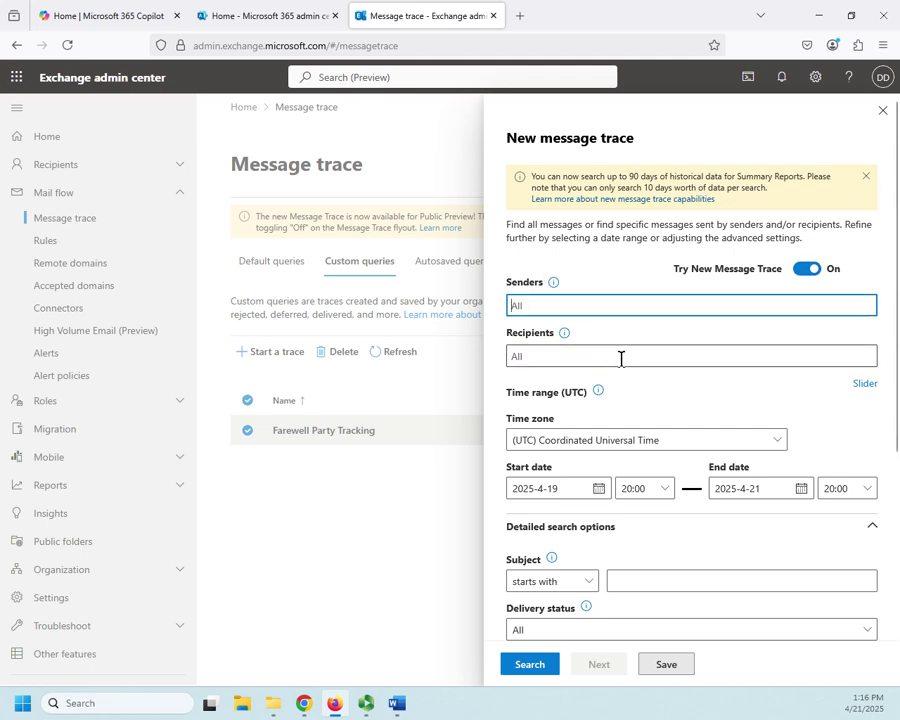
scroll(631, 356, down, 5)
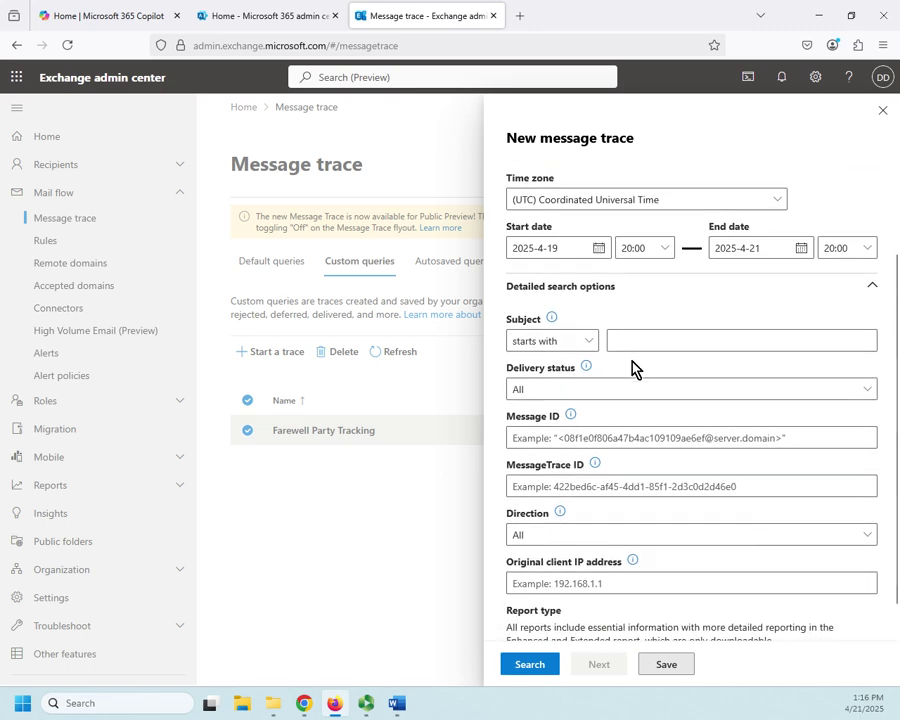
- Set the subject condition to contains and enter 'farewell party'
click(589, 341)
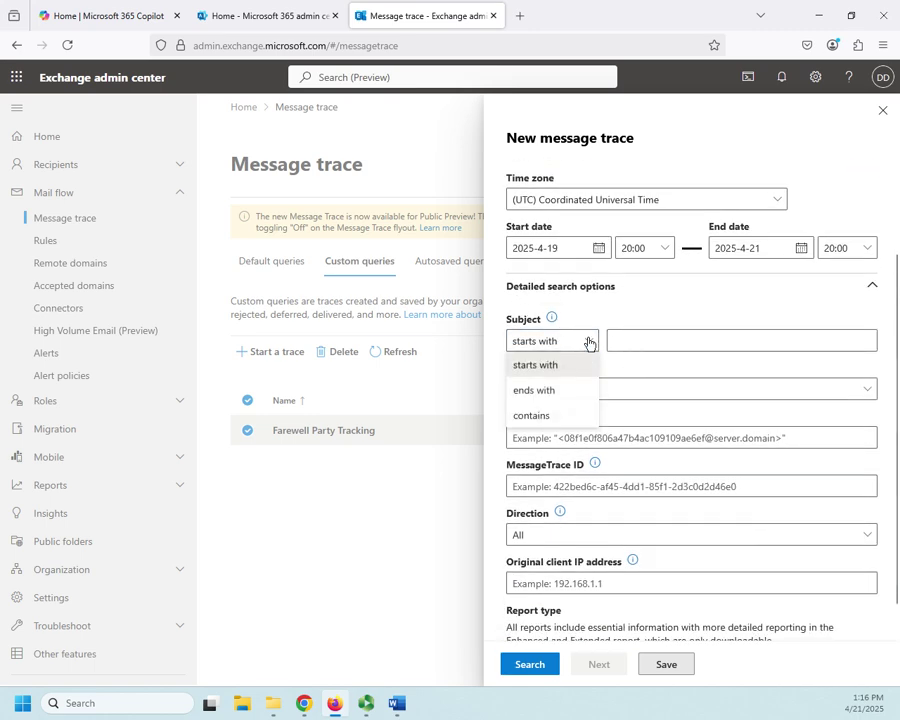
click(548, 412)
click(629, 342)
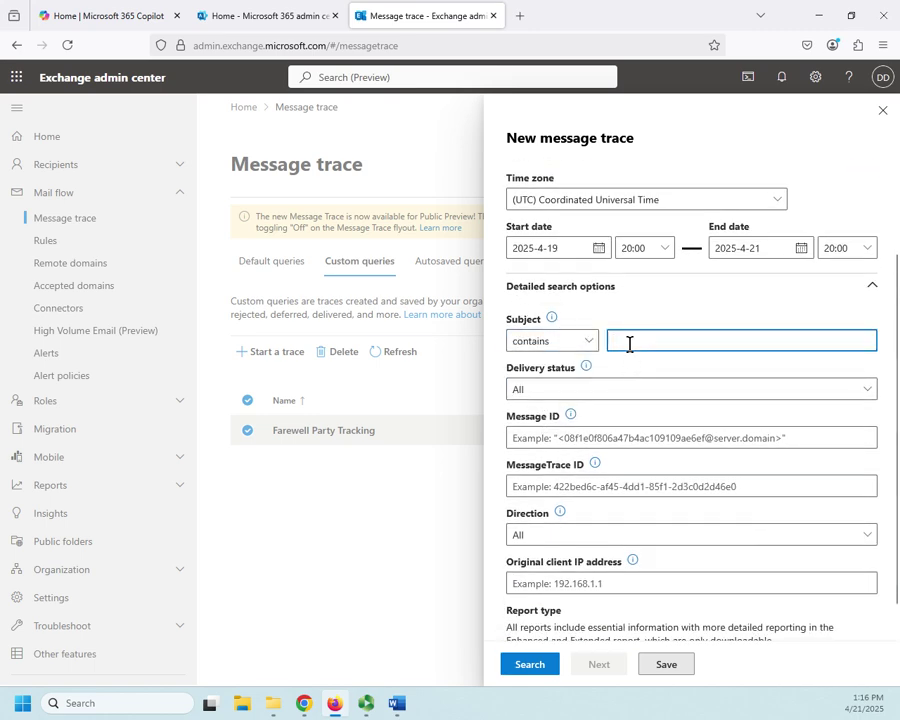
text(farew)
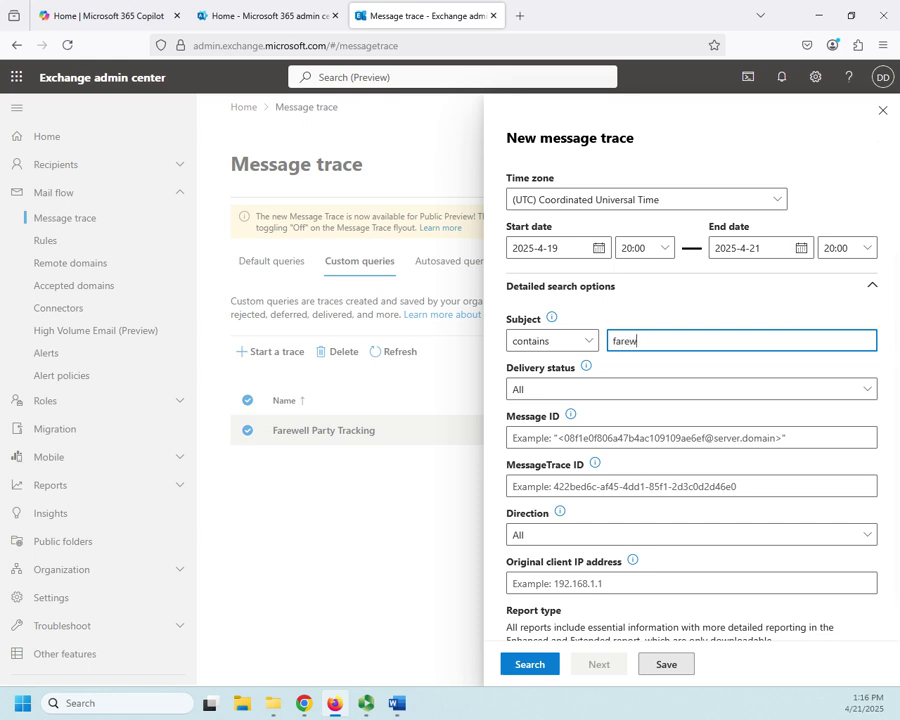
text(lell party)
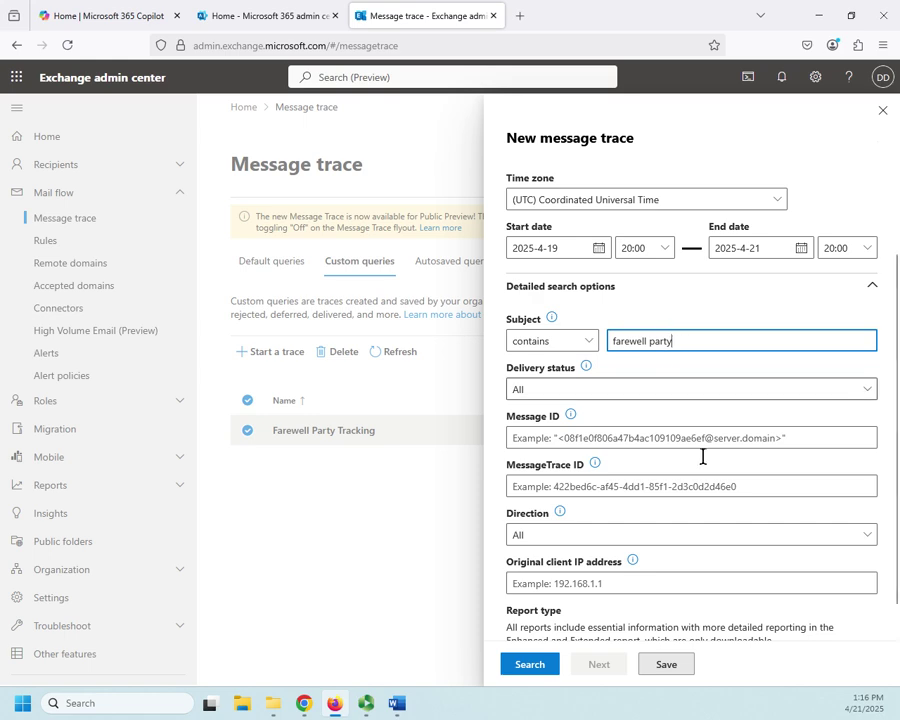
- Look over the Delivery status choices, then close the trace panel back to Custom queries
click(711, 397)
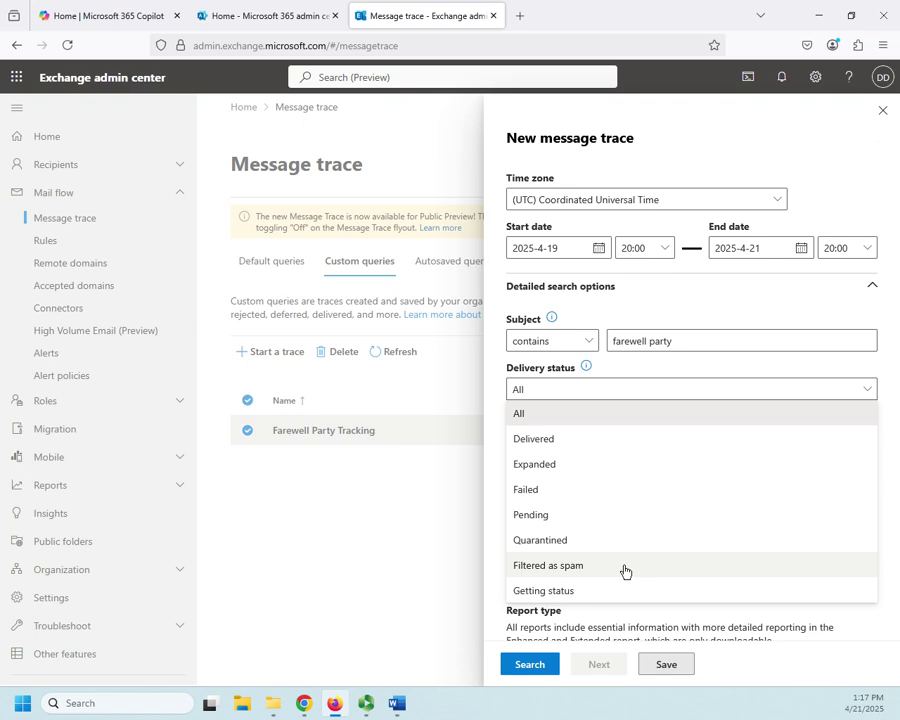
click(882, 110)
click(882, 110)
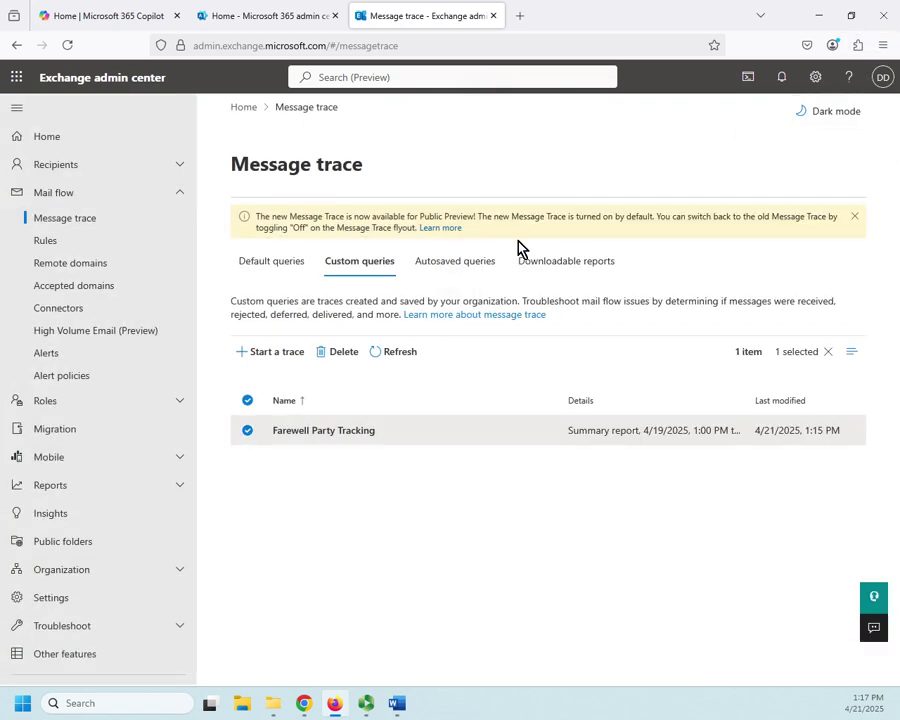